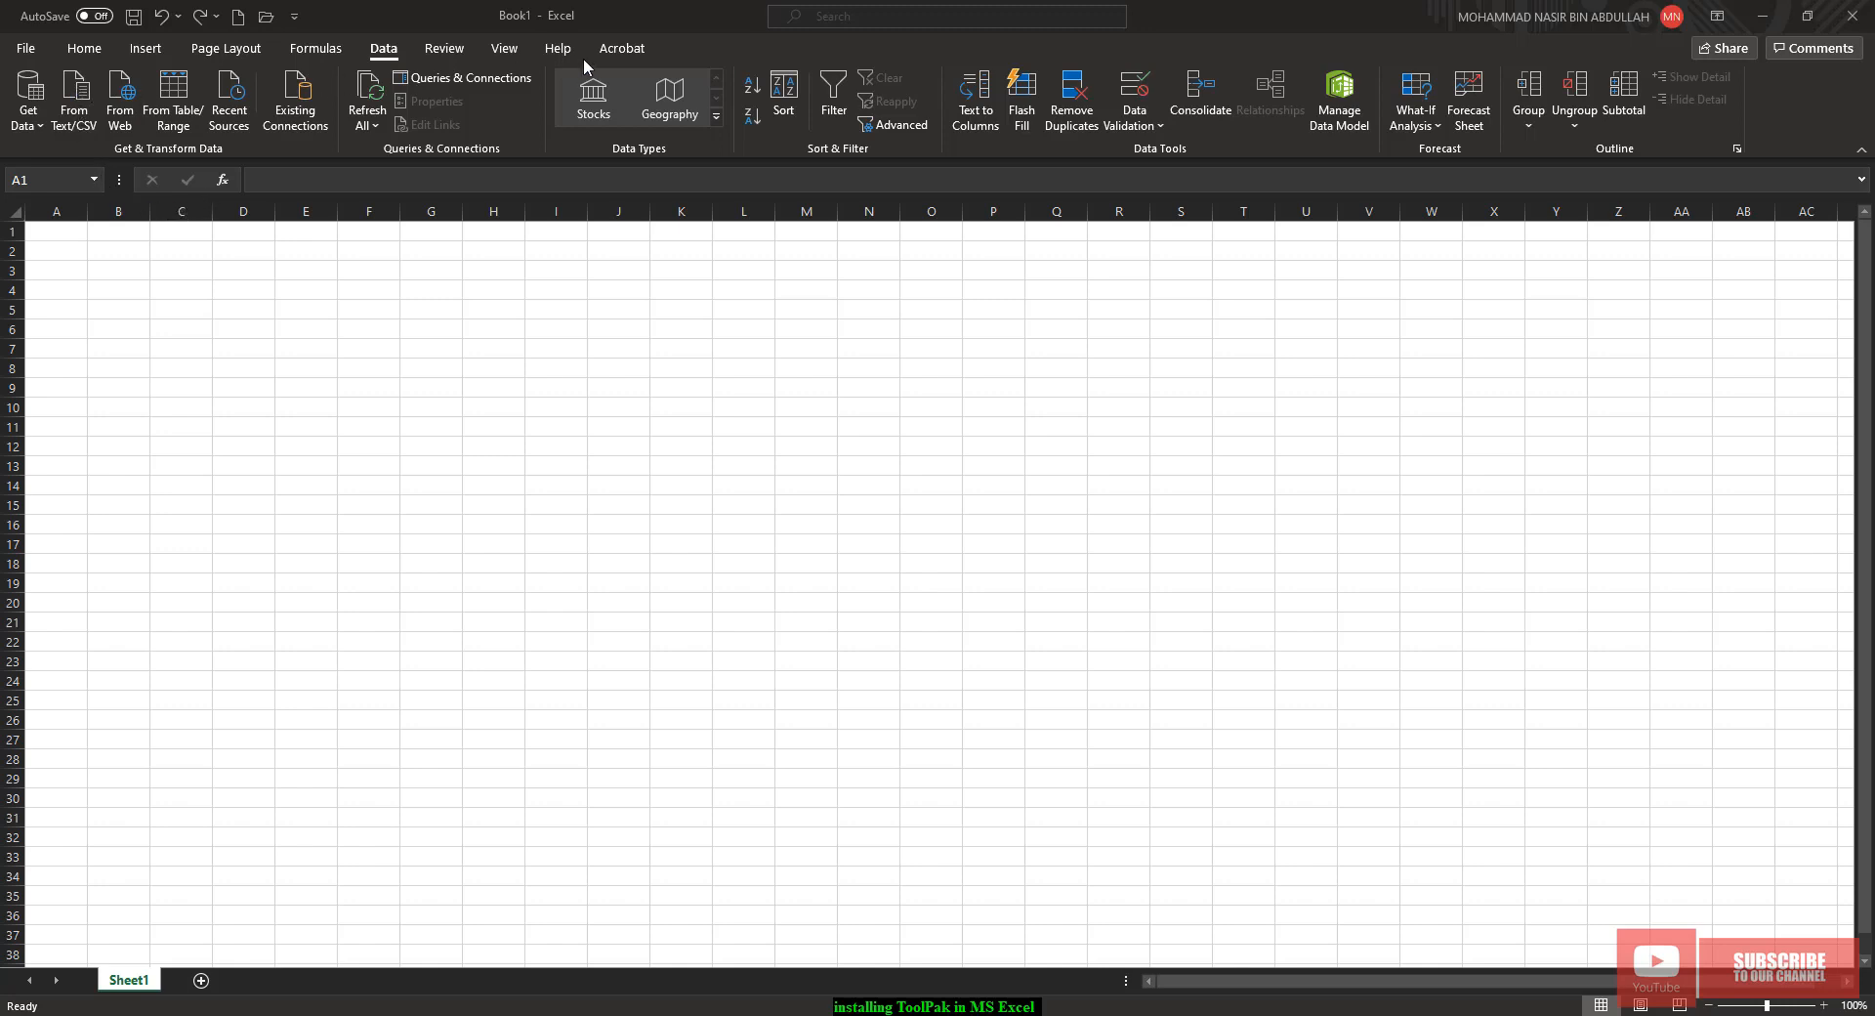
# - Open the Add-ins page of the Excel options and select the inactive Analysis ToolPak add-in
pyautogui.click(20, 49)
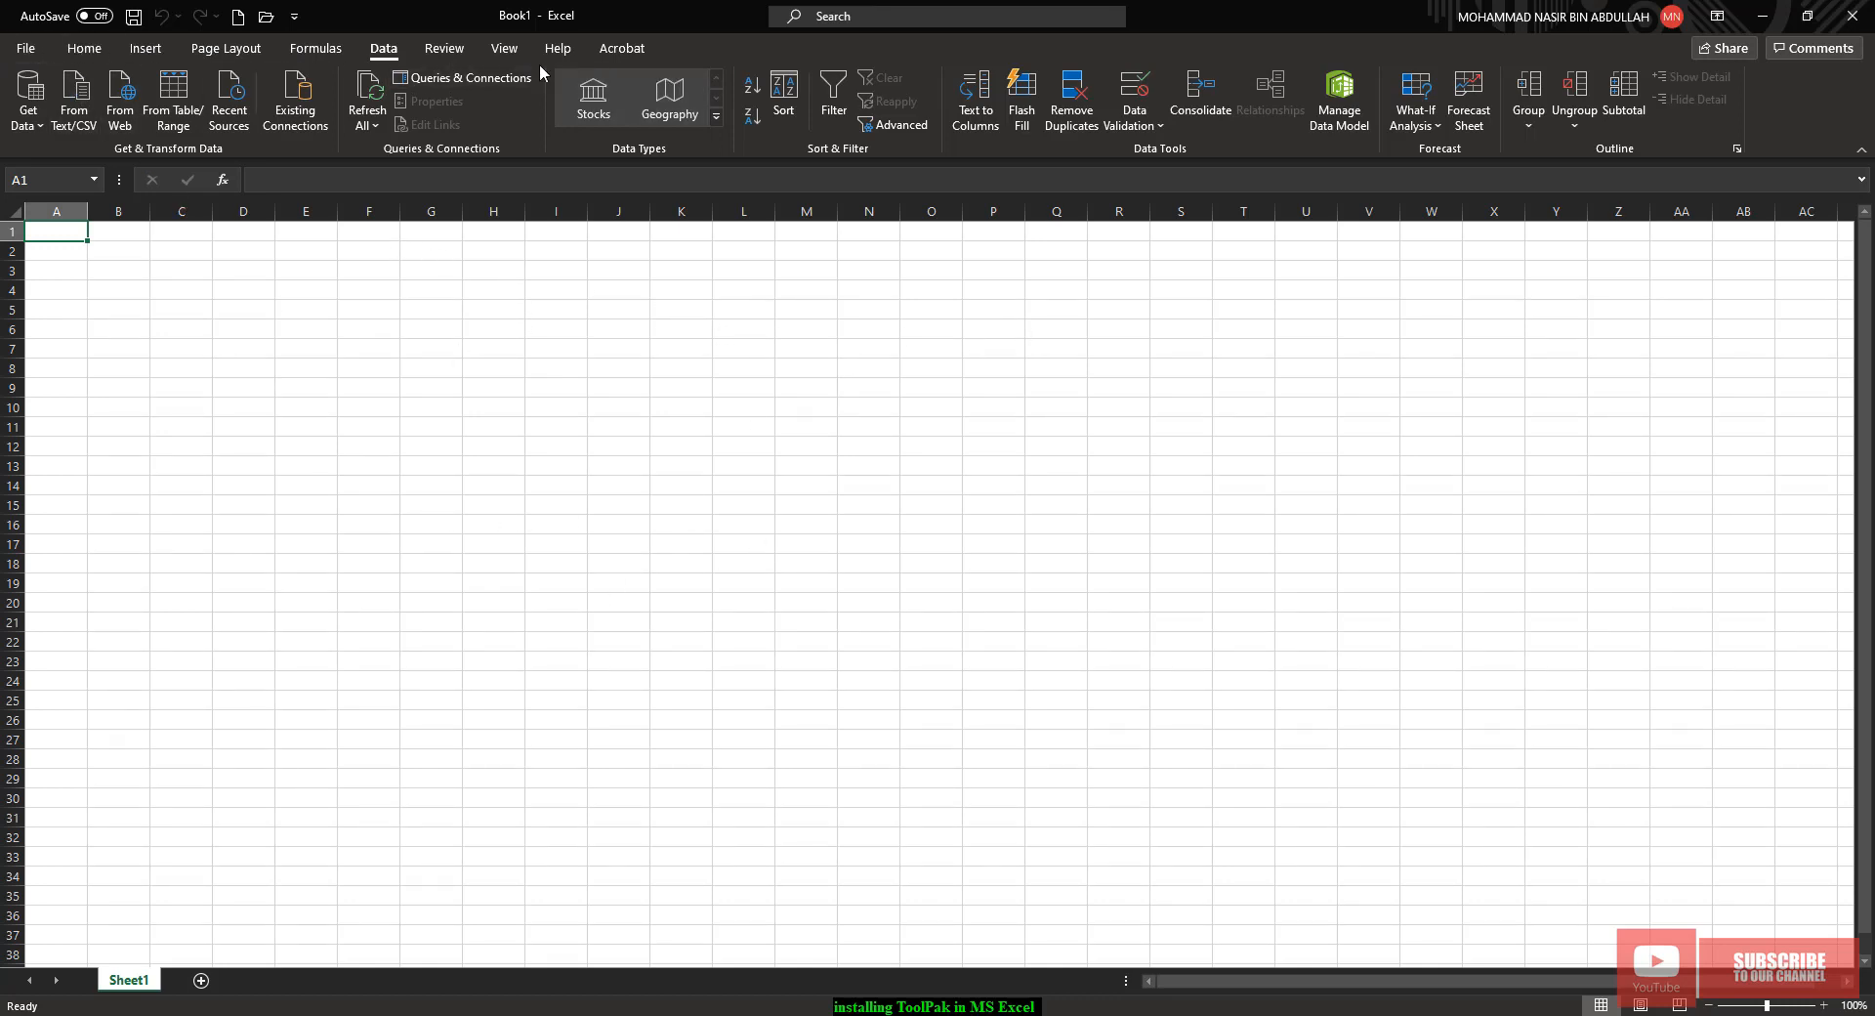
pyautogui.click(29, 56)
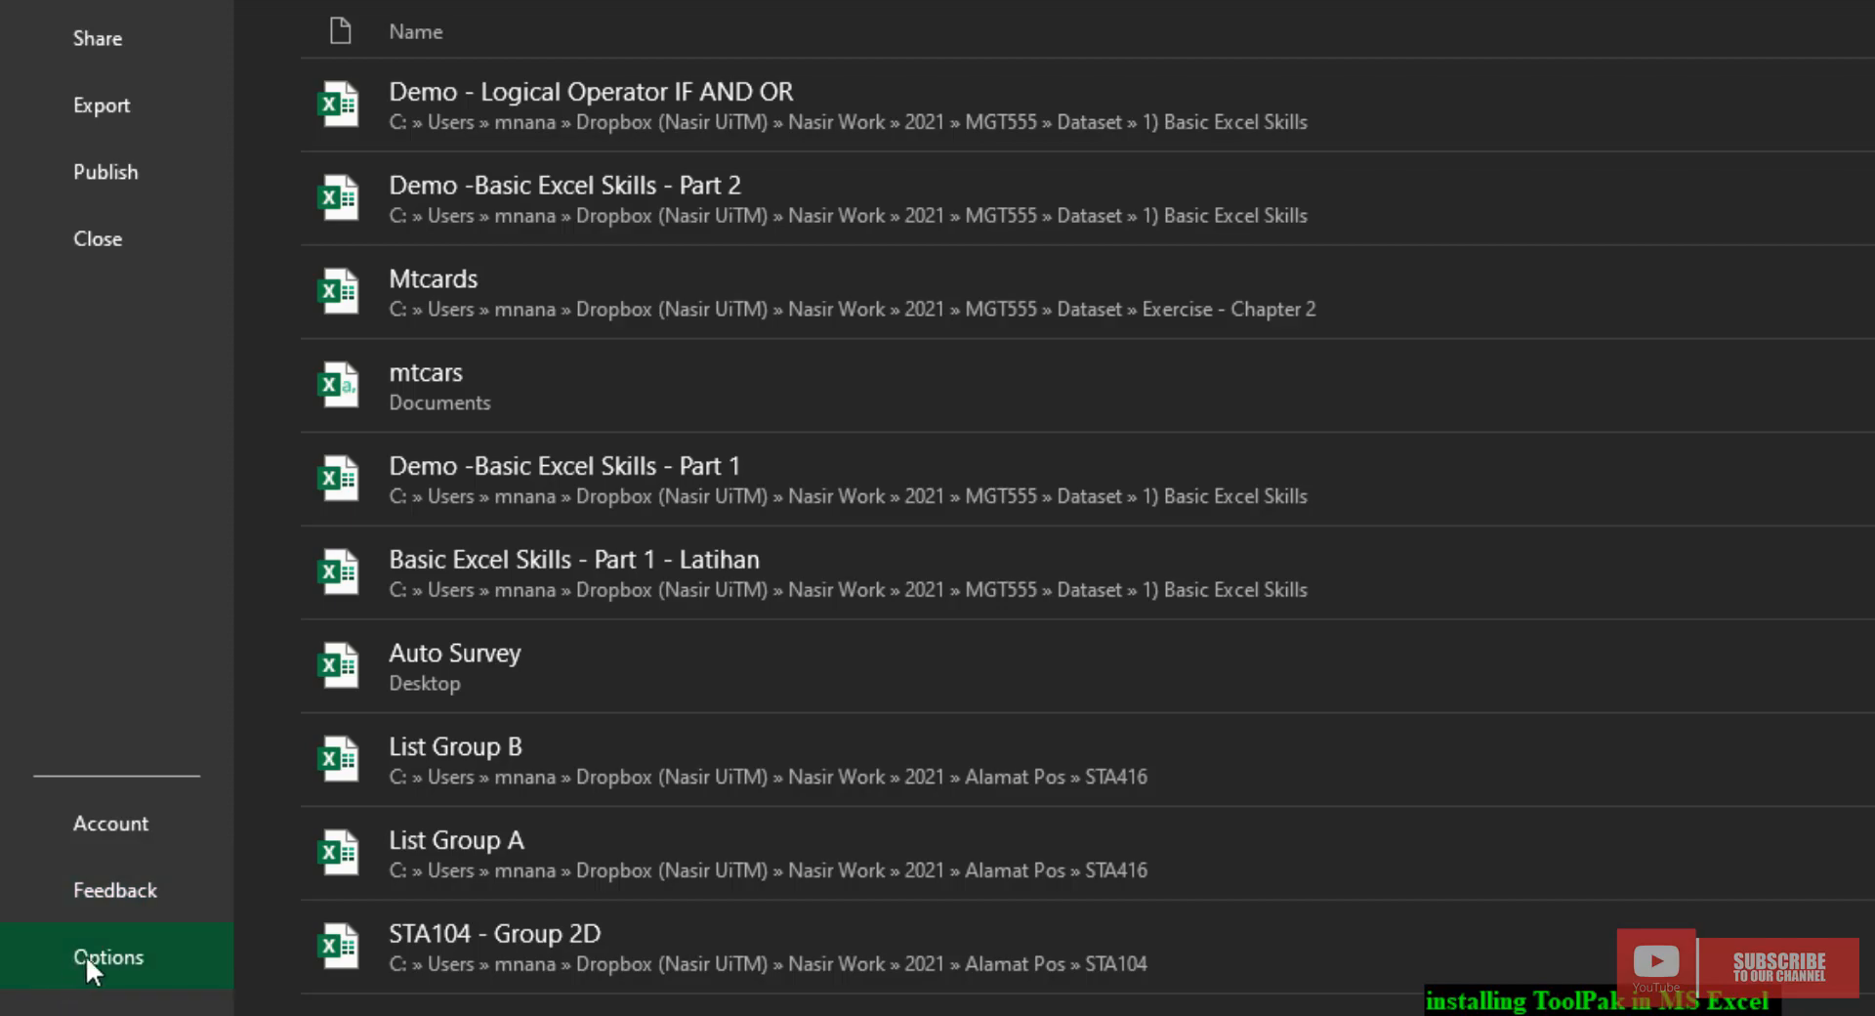
pyautogui.click(96, 956)
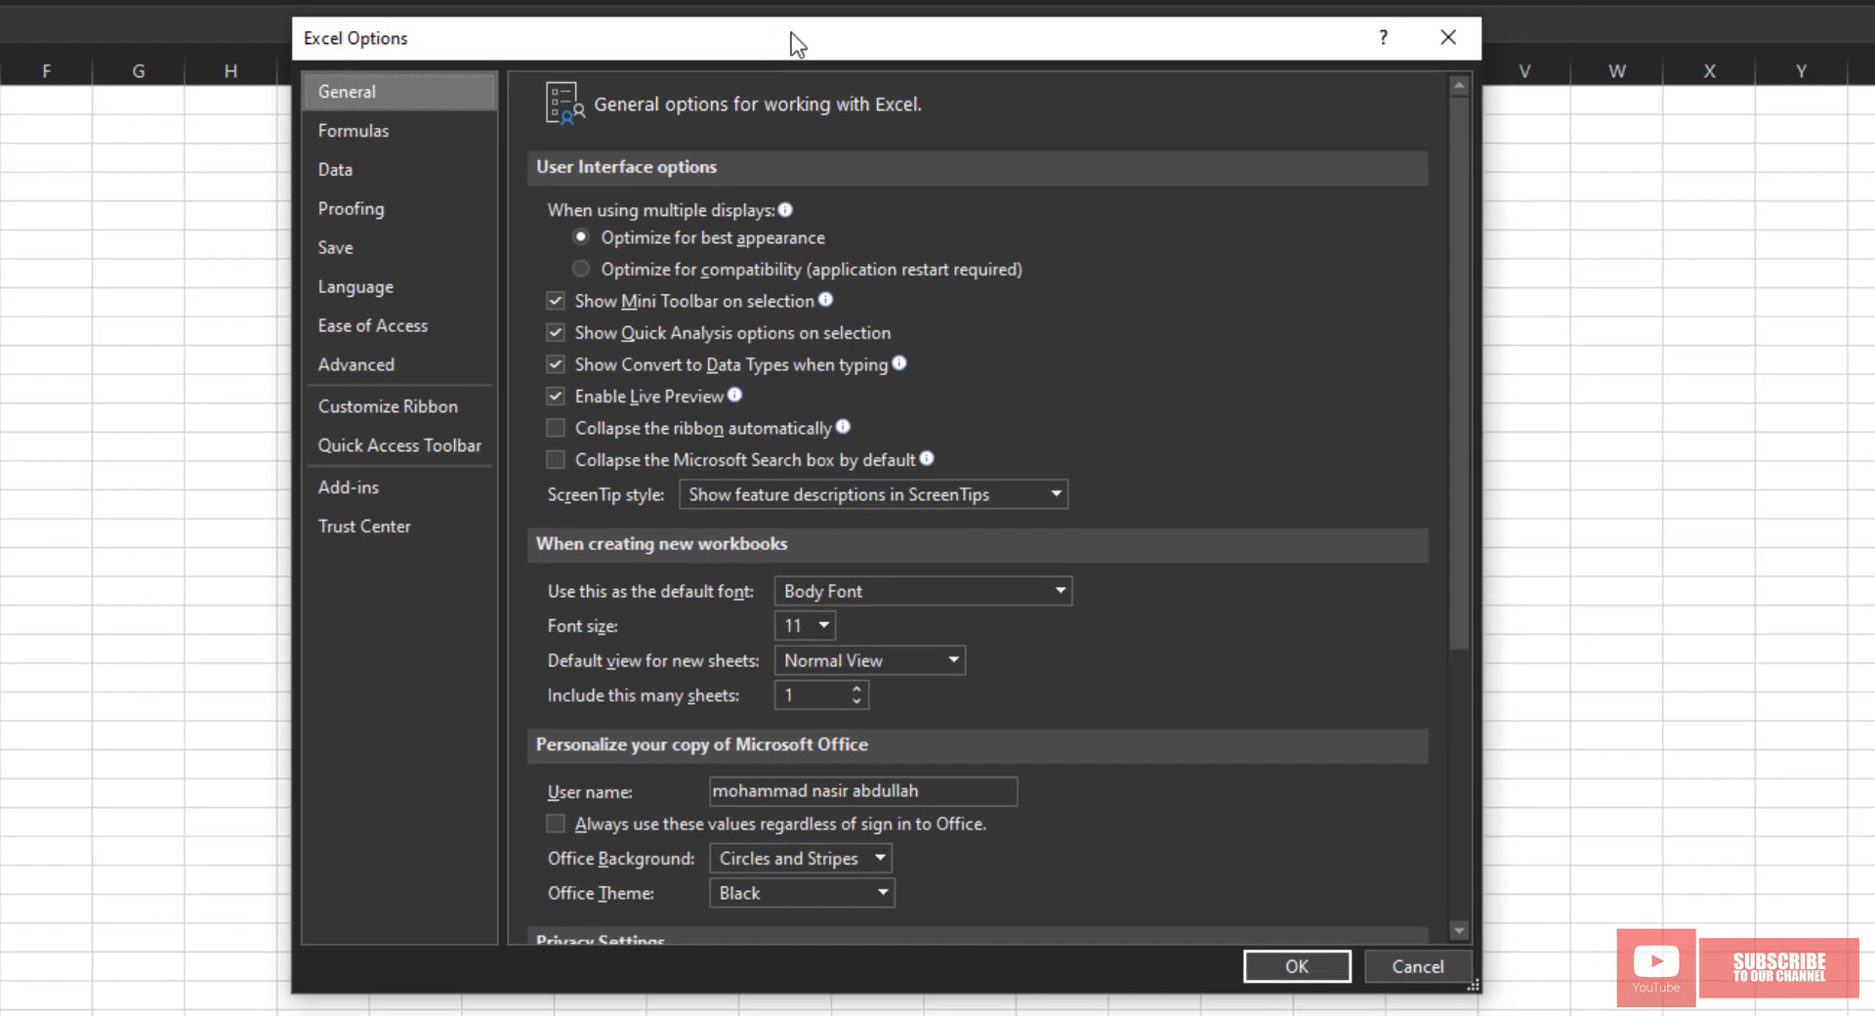
pyautogui.moveTo(791, 32); pyautogui.dragTo(752, 15)
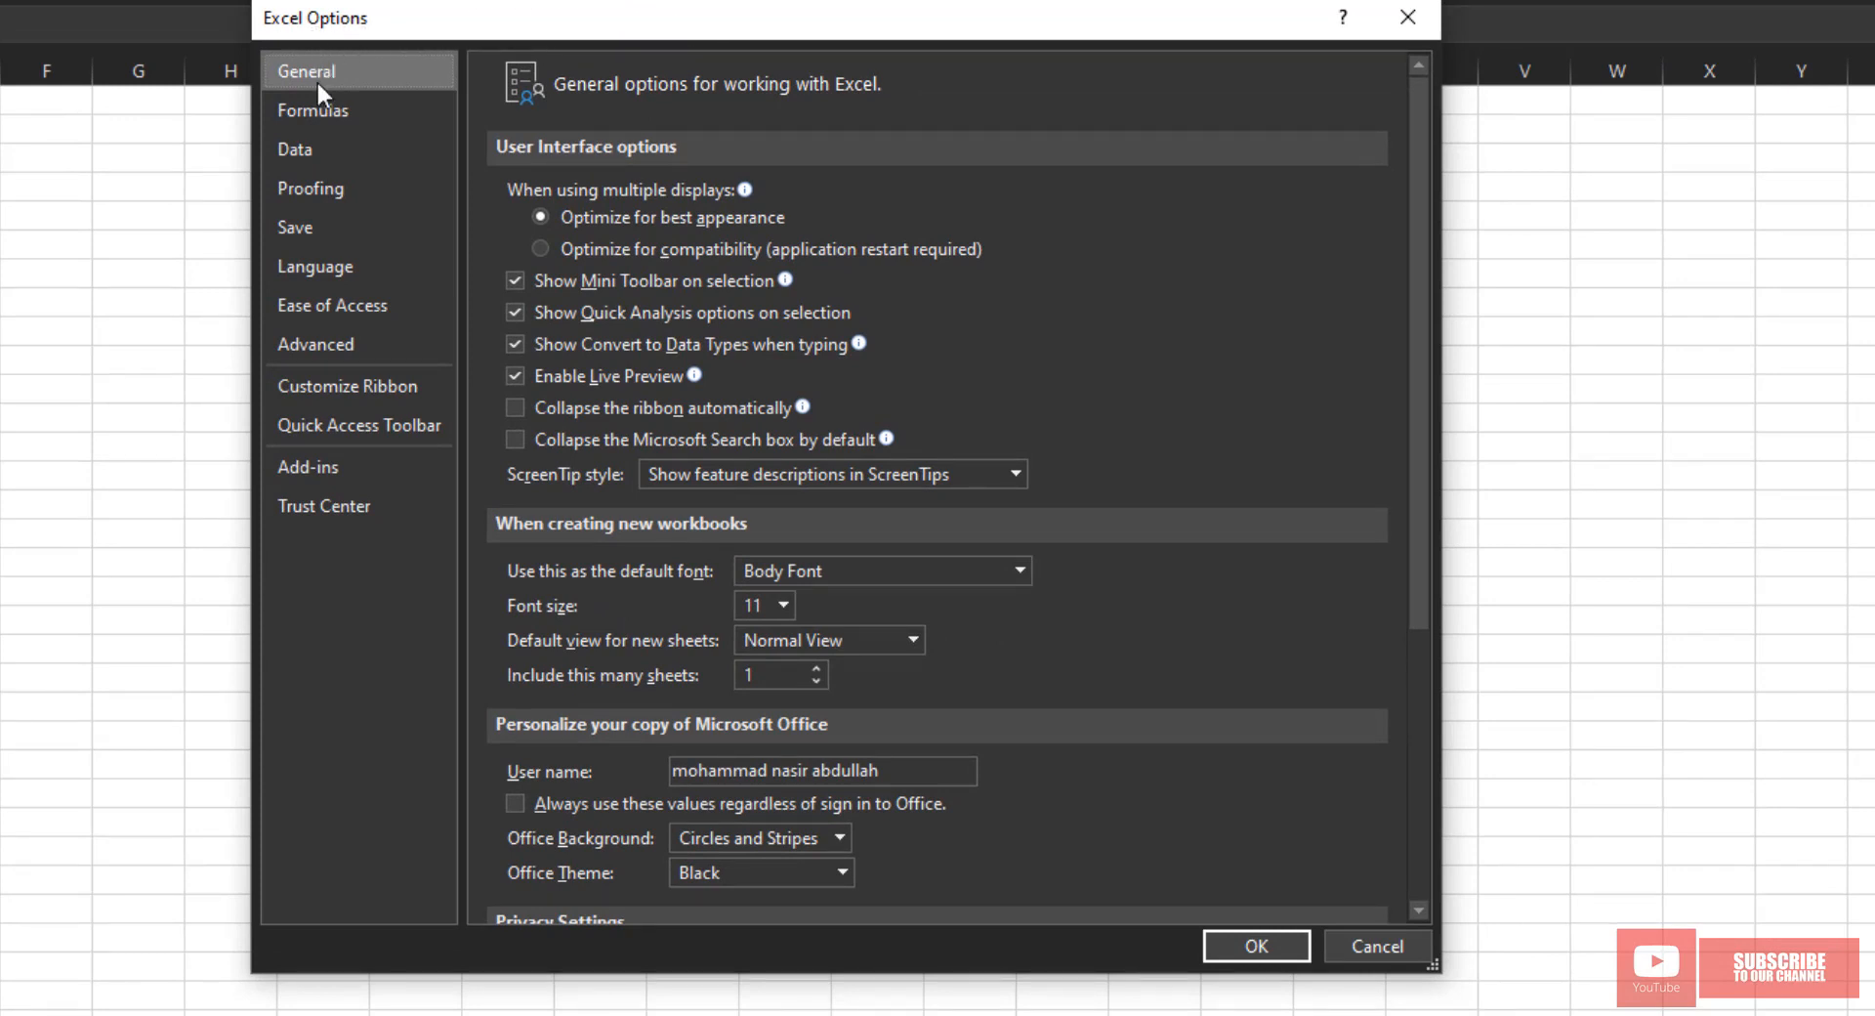
pyautogui.click(324, 473)
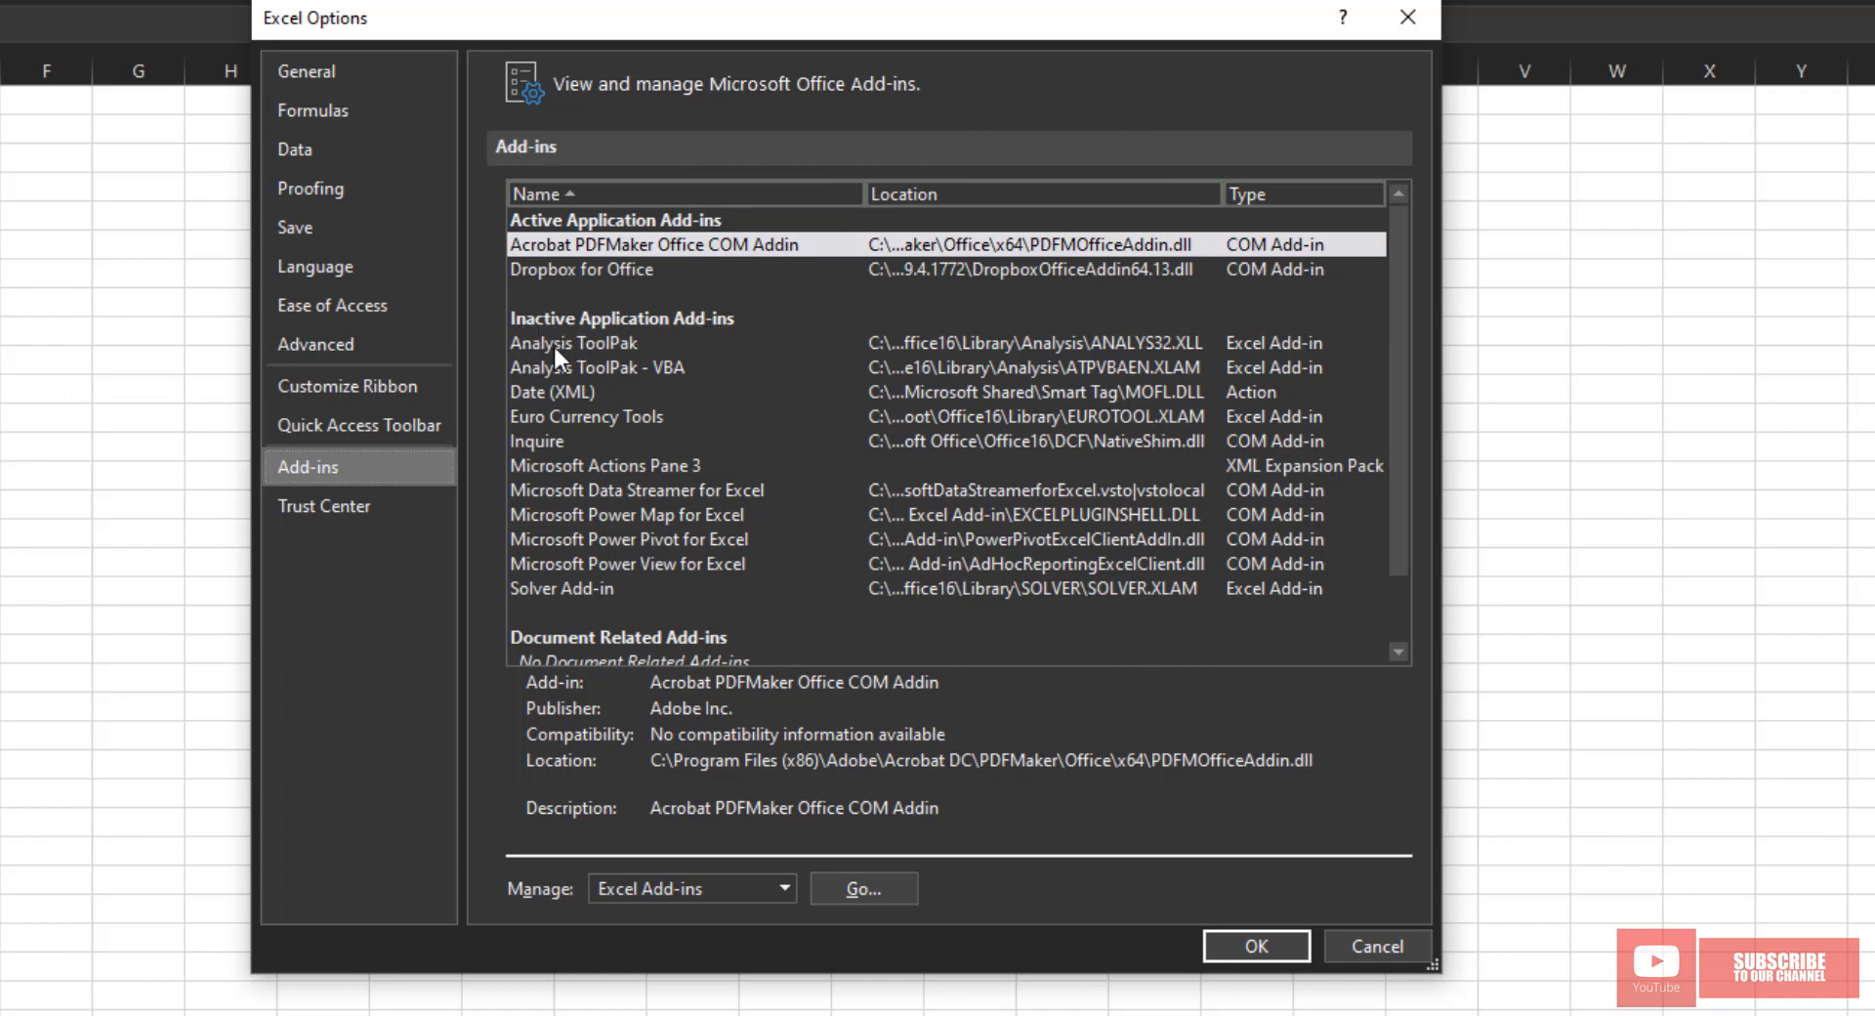
pyautogui.click(625, 344)
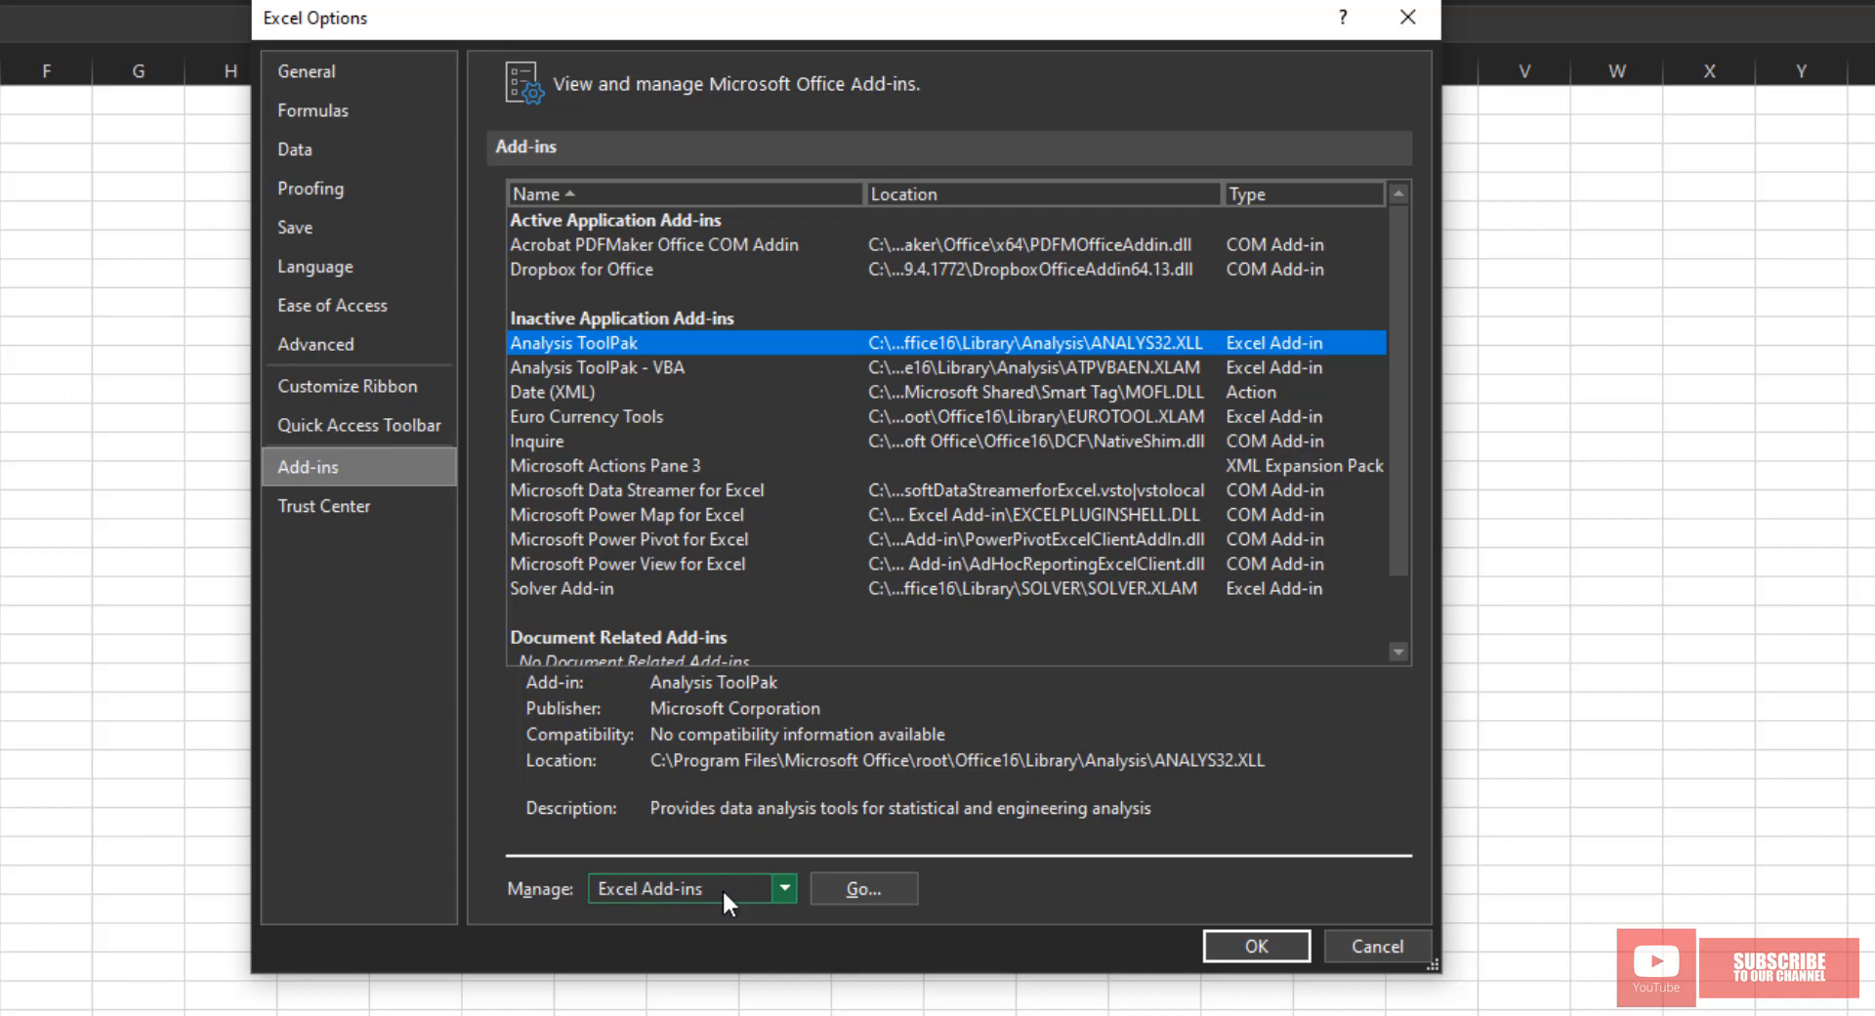
# - Manage the Excel Add-ins and enable Analysis ToolPak
pyautogui.click(786, 889)
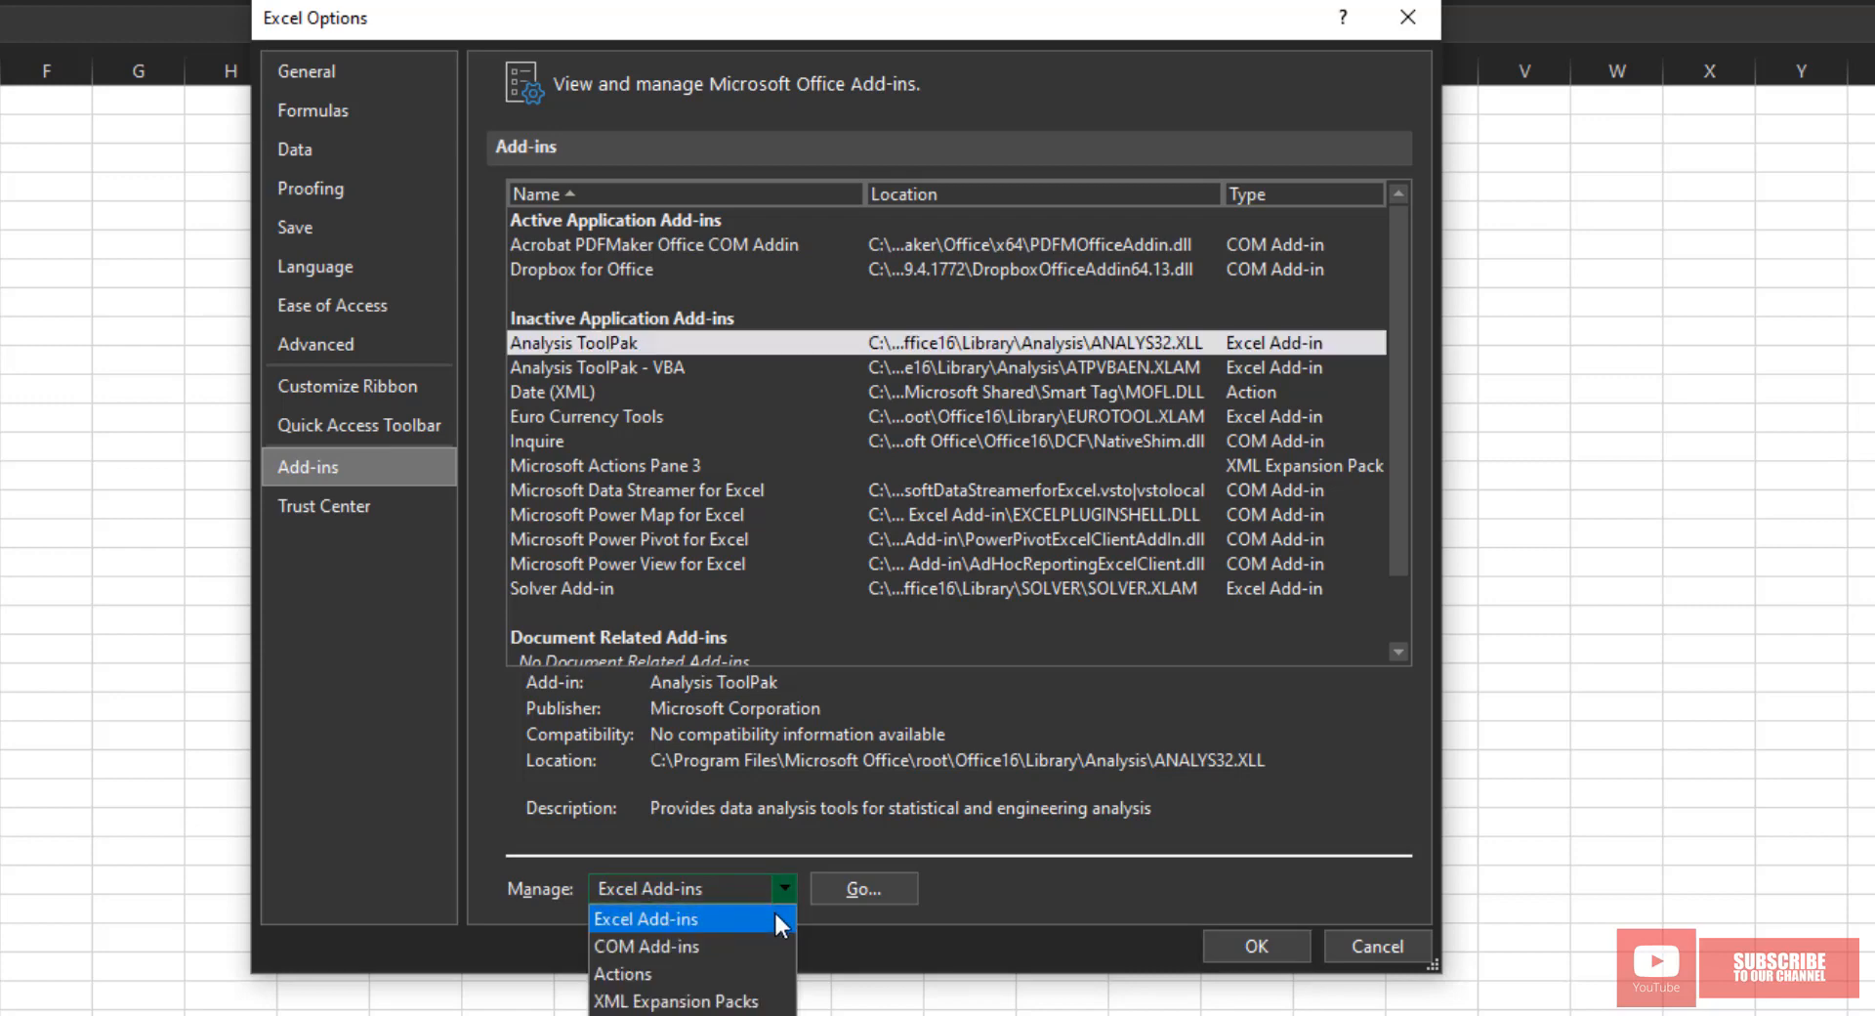
pyautogui.click(637, 920)
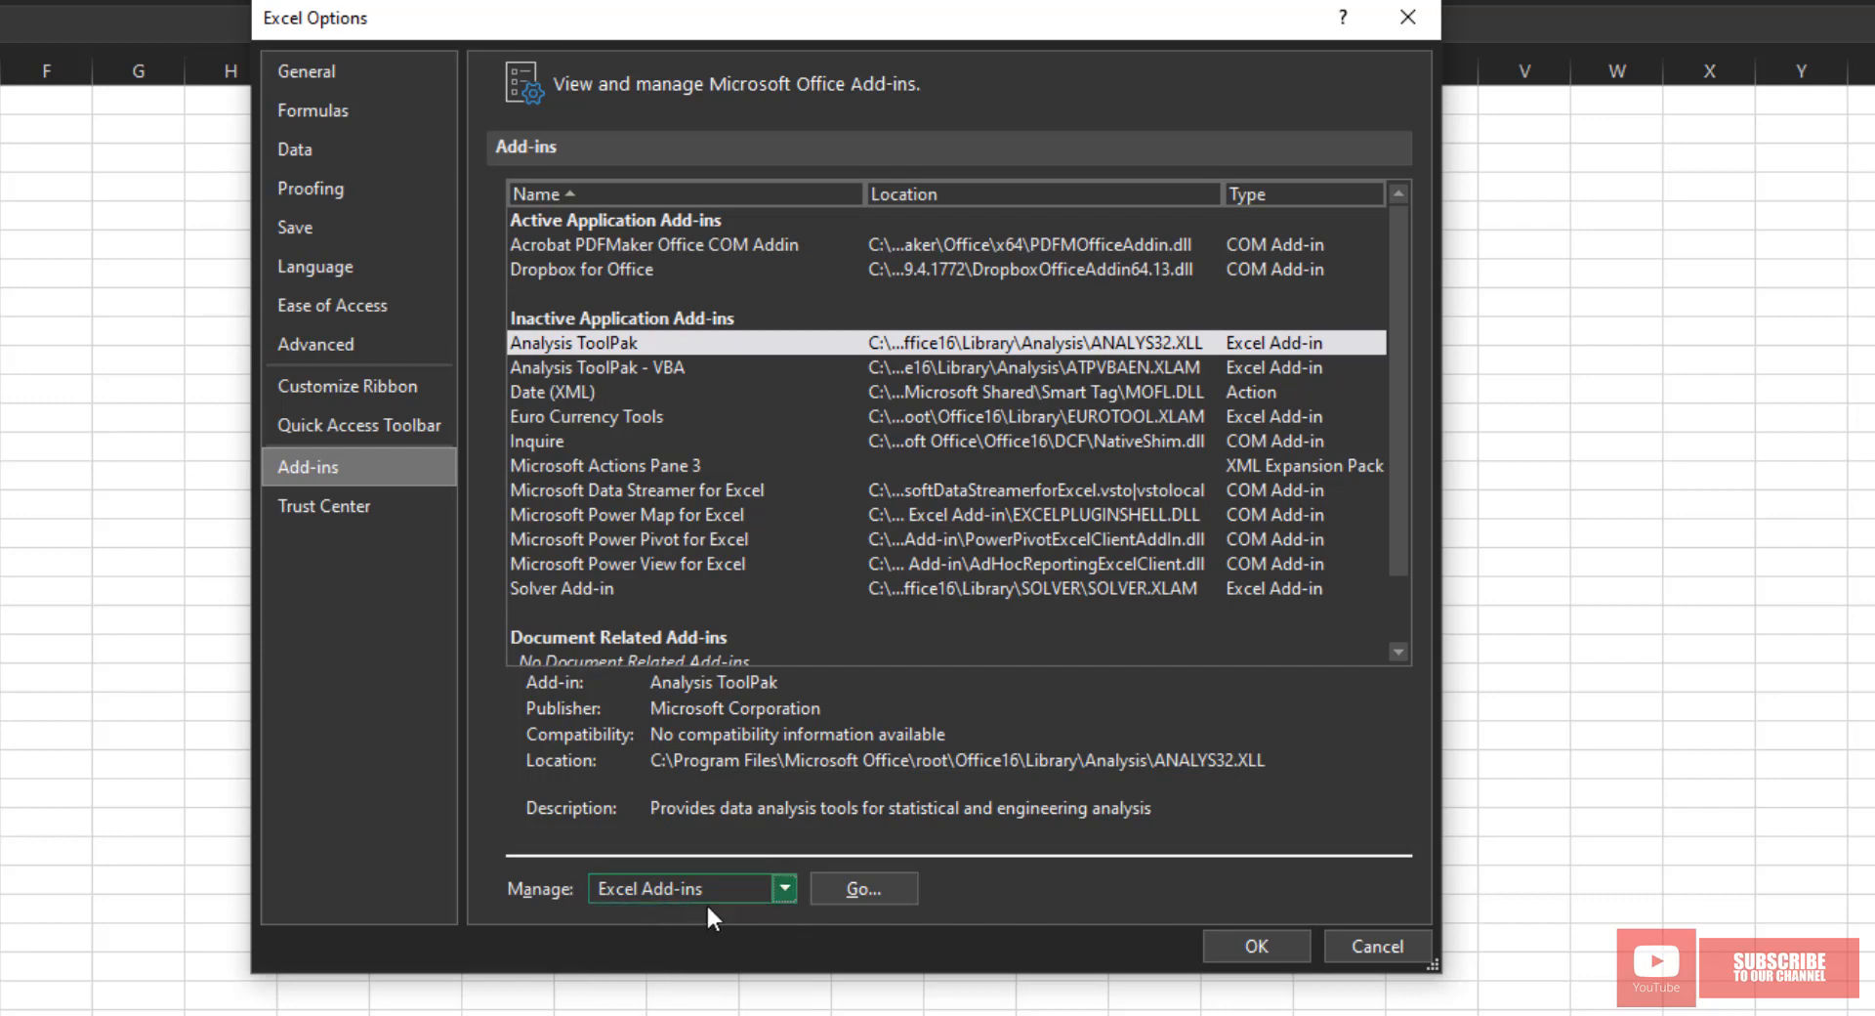
pyautogui.click(849, 883)
pyautogui.moveTo(438, 258); pyautogui.dragTo(709, 236)
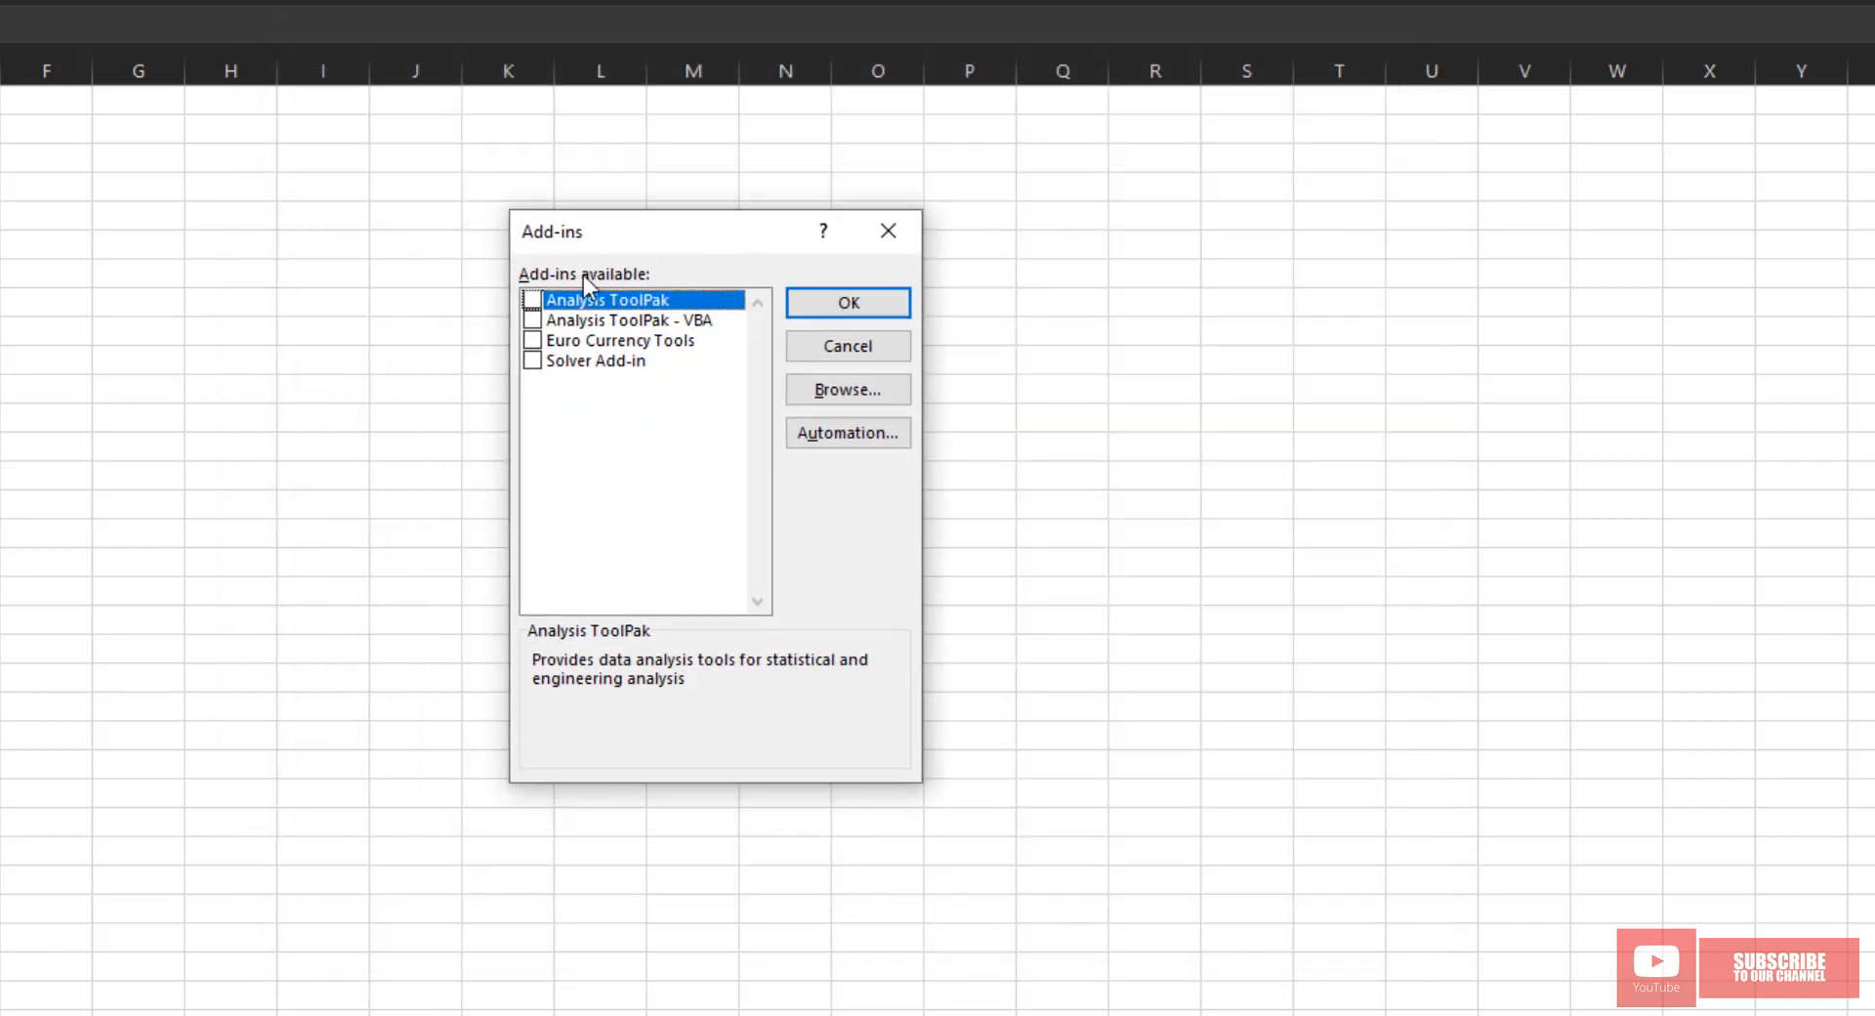
pyautogui.click(534, 304)
pyautogui.click(852, 304)
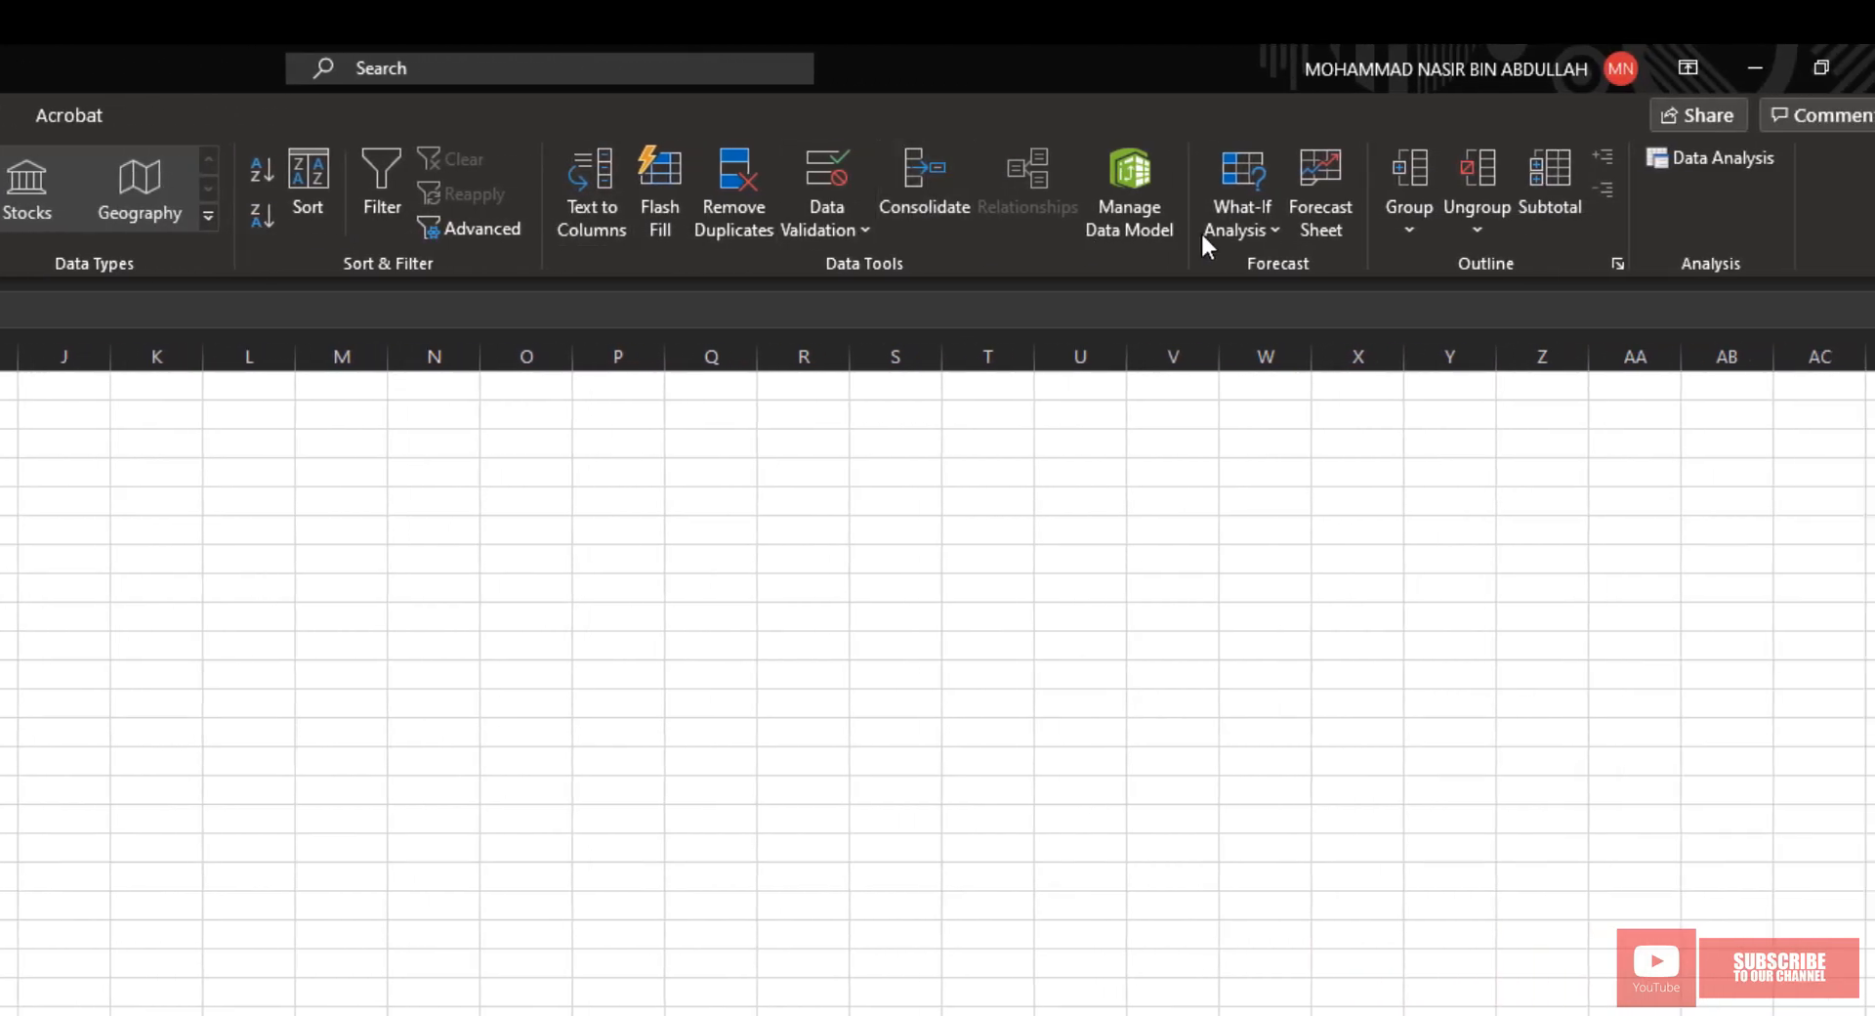
# - Examine the analysis tools offered by Data Analysis, from Anova to the z-Test, and close the list without running one
pyautogui.click(1684, 160)
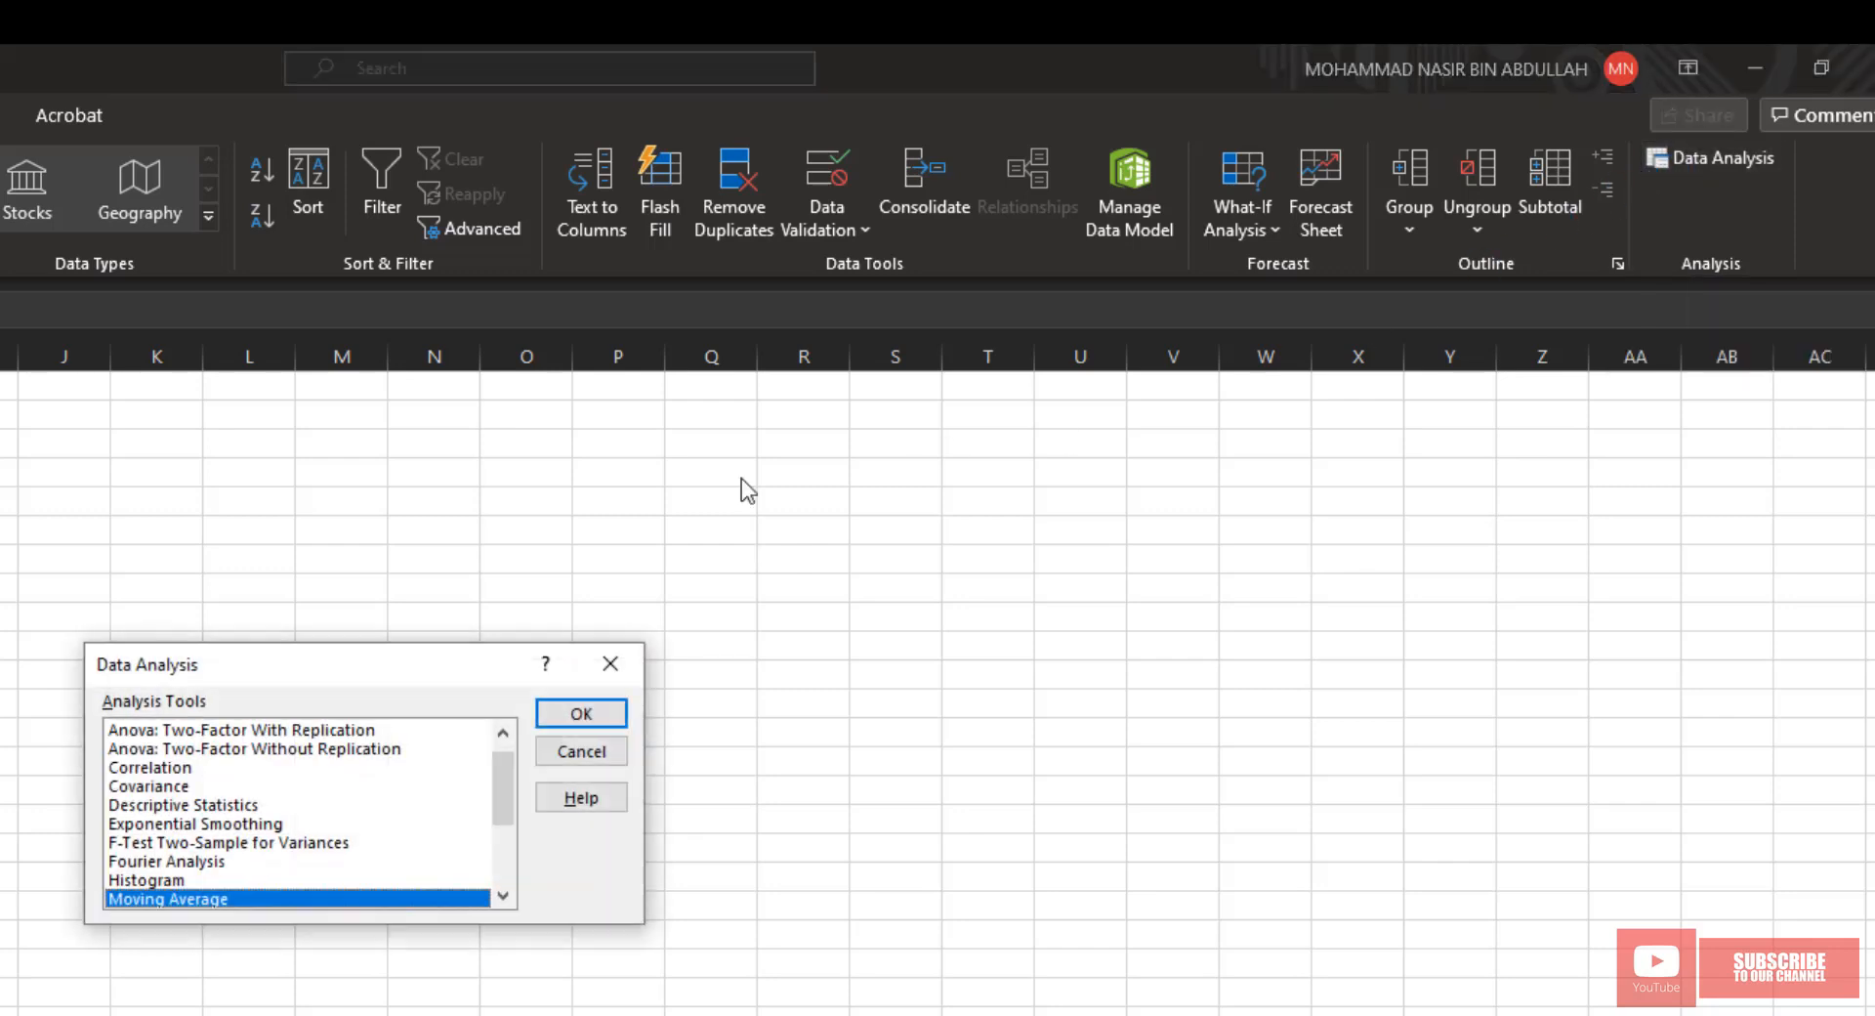
pyautogui.moveTo(377, 640); pyautogui.dragTo(474, 422)
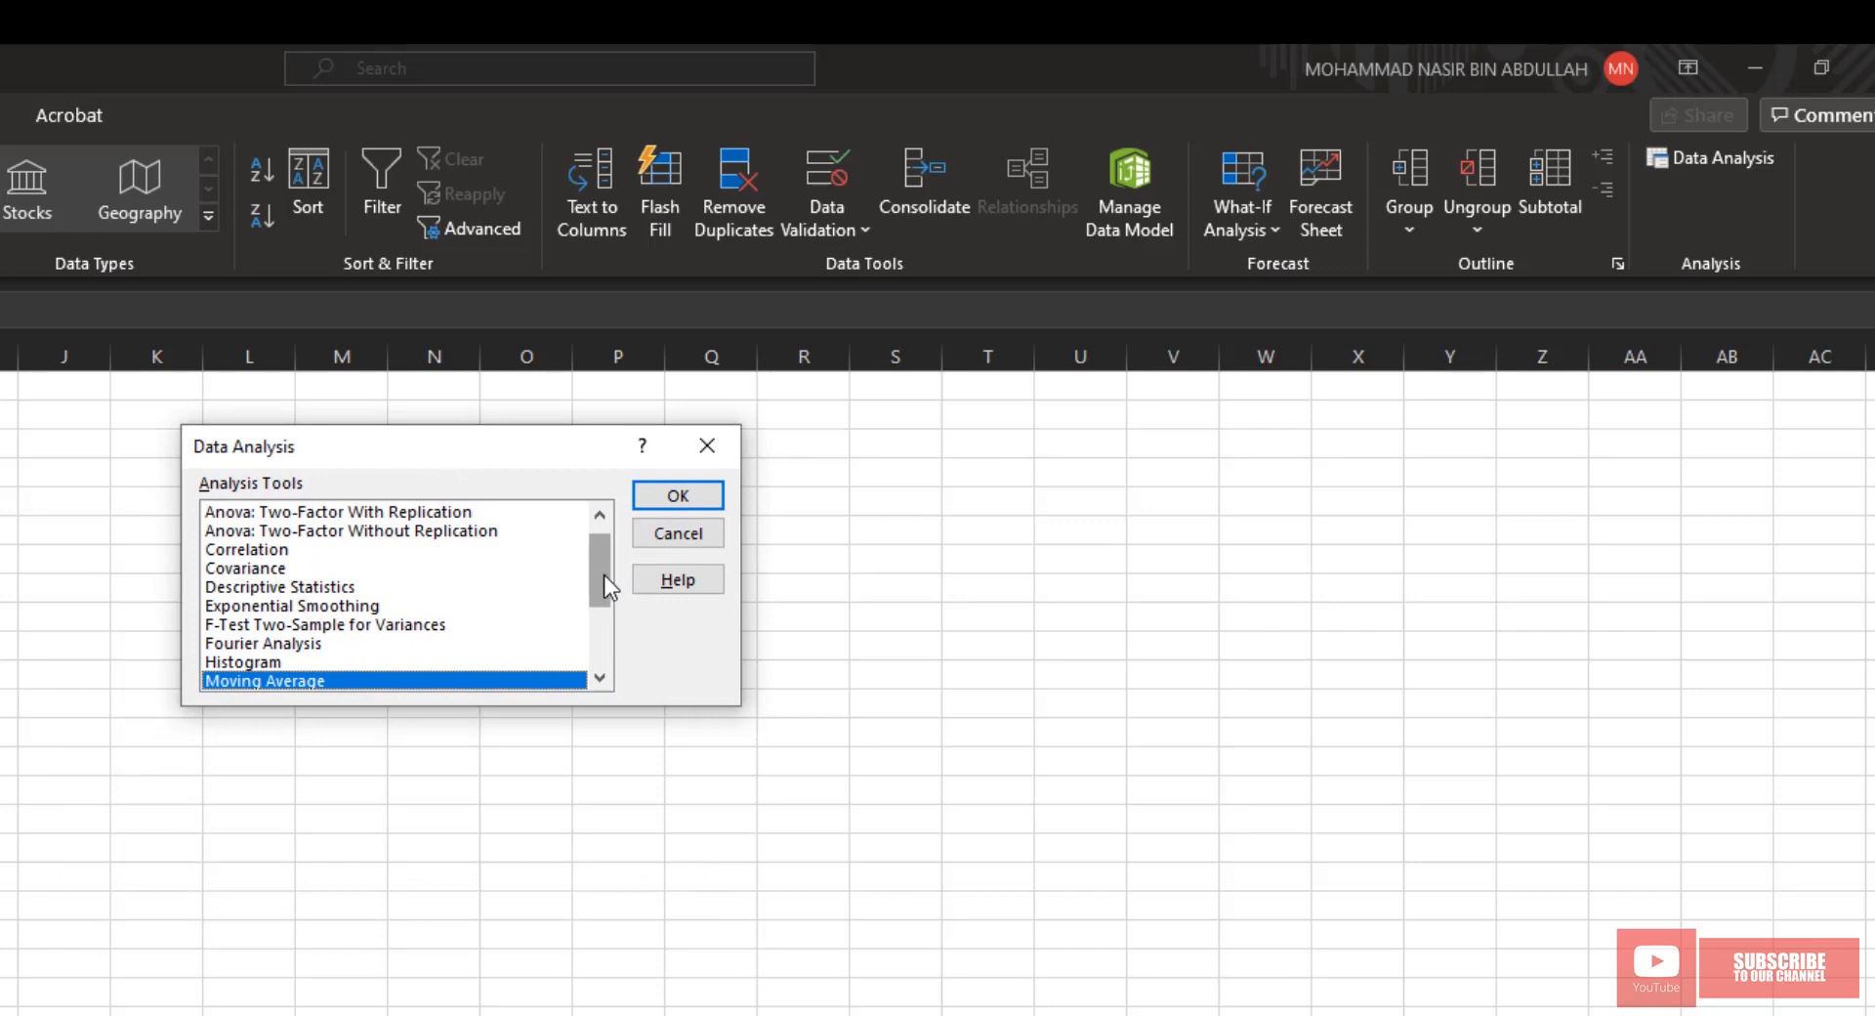
pyautogui.scroll(1, 604, 574)
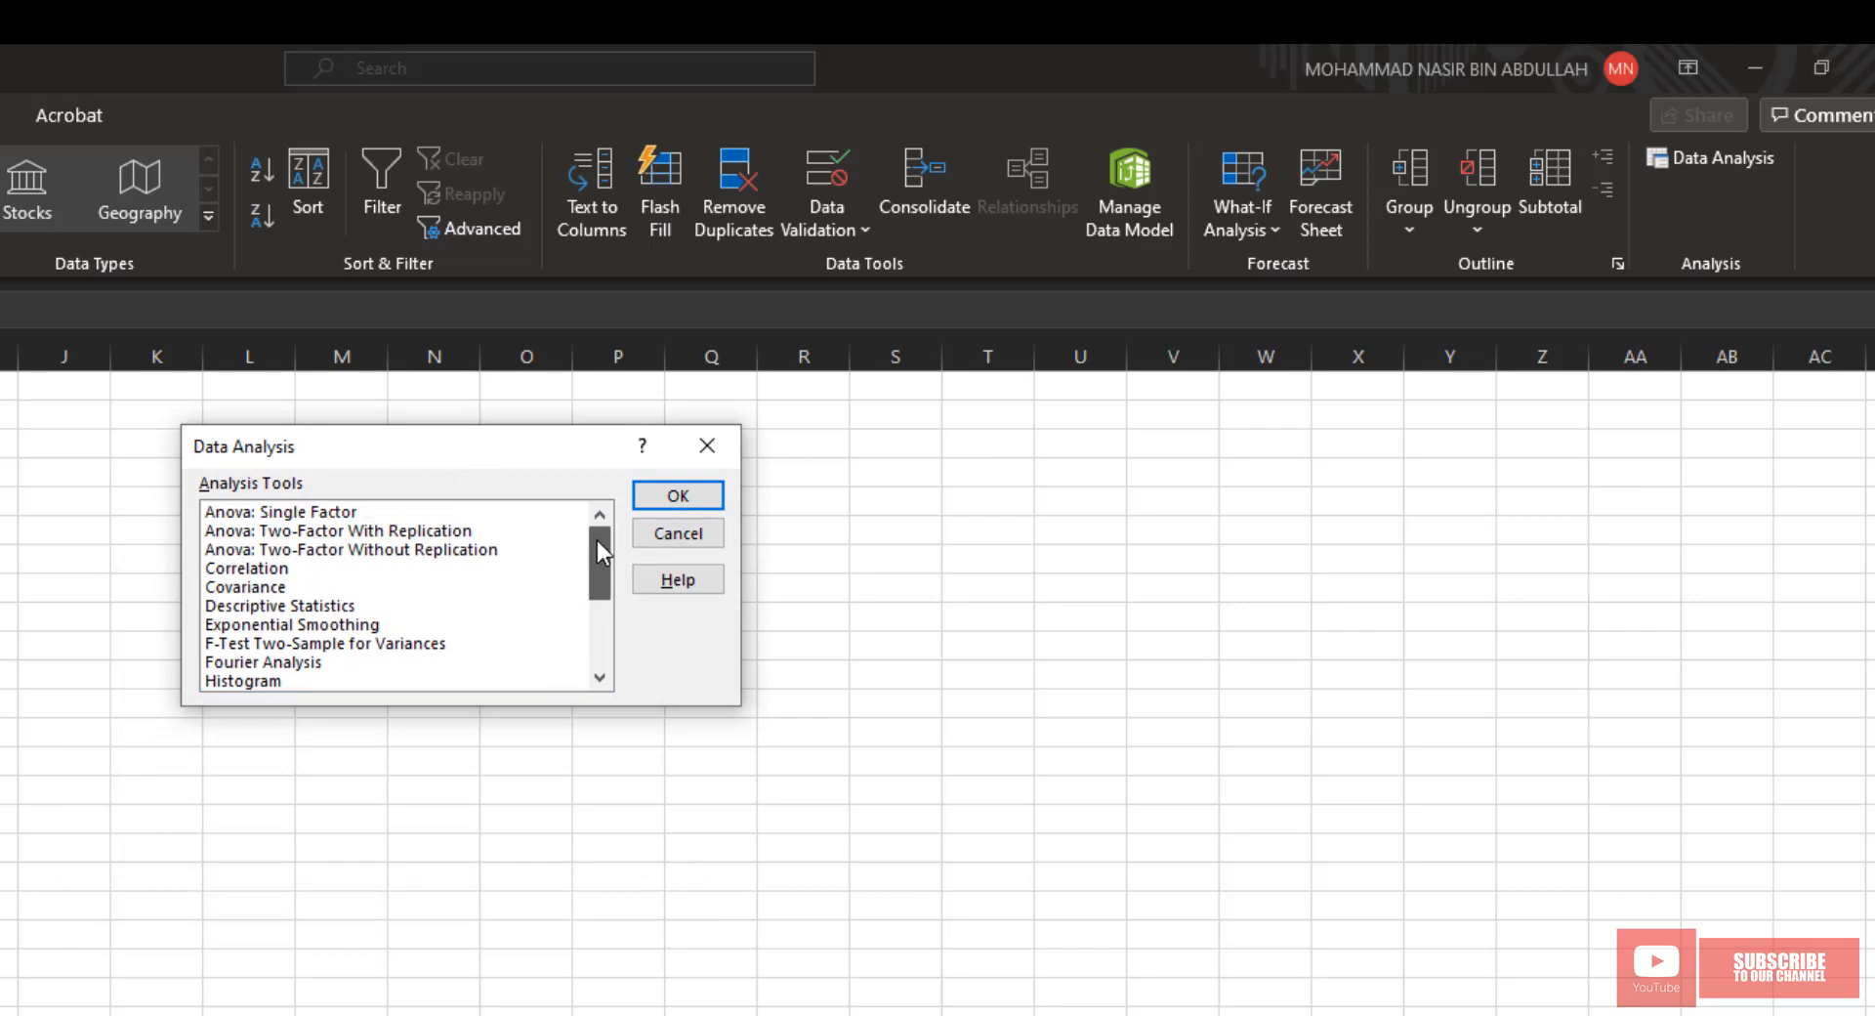
pyautogui.click(266, 516)
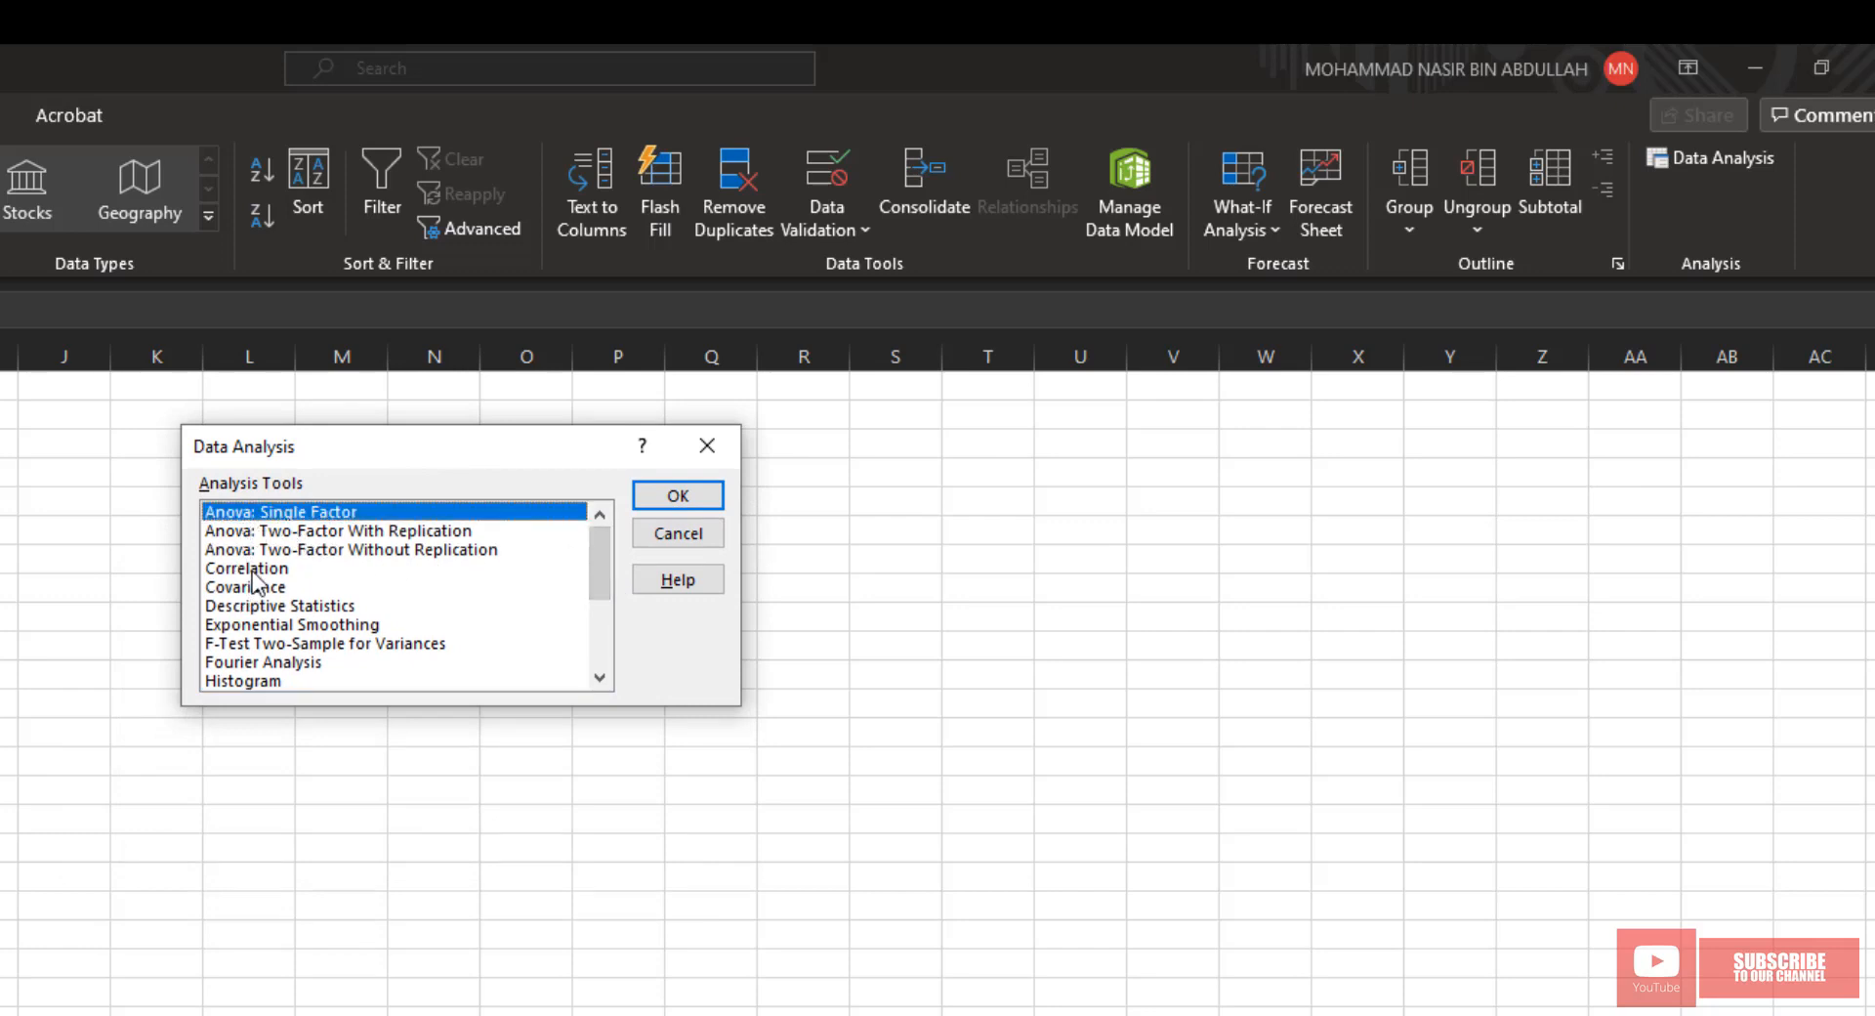
pyautogui.click(245, 570)
pyautogui.click(256, 592)
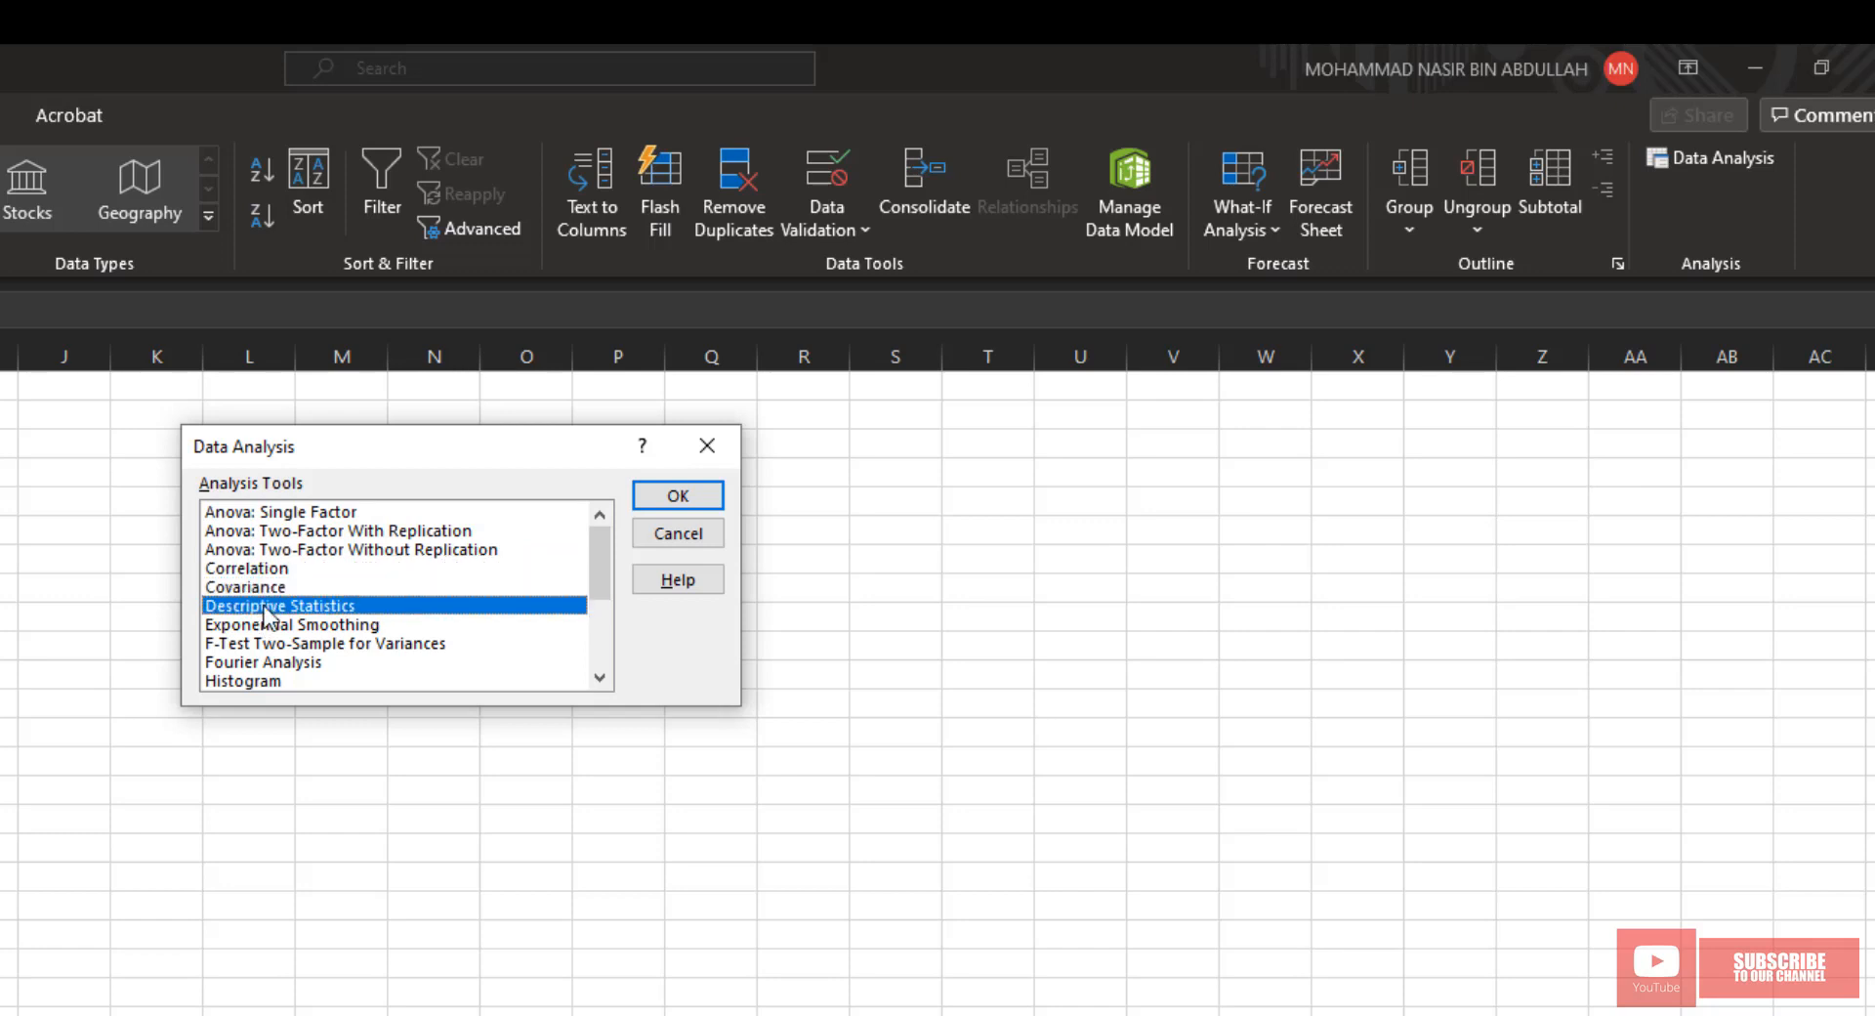
pyautogui.scroll(-3, 594, 625)
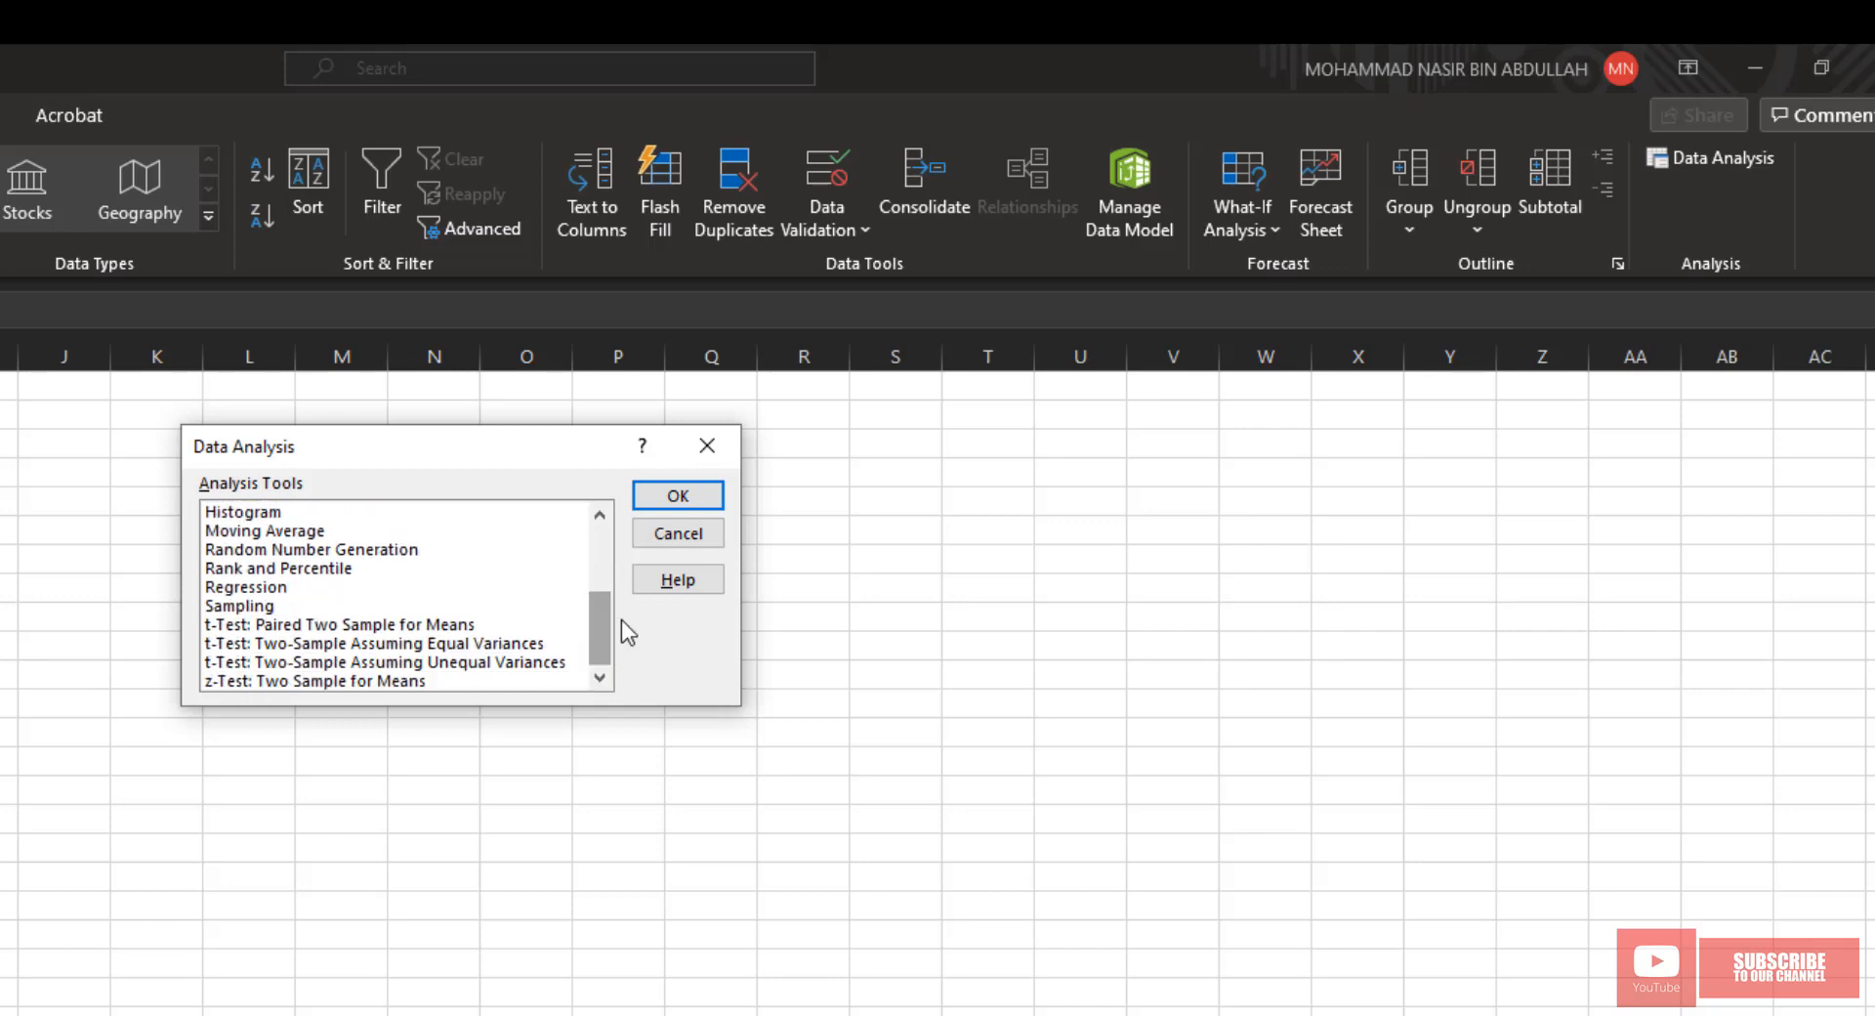
pyautogui.click(710, 533)
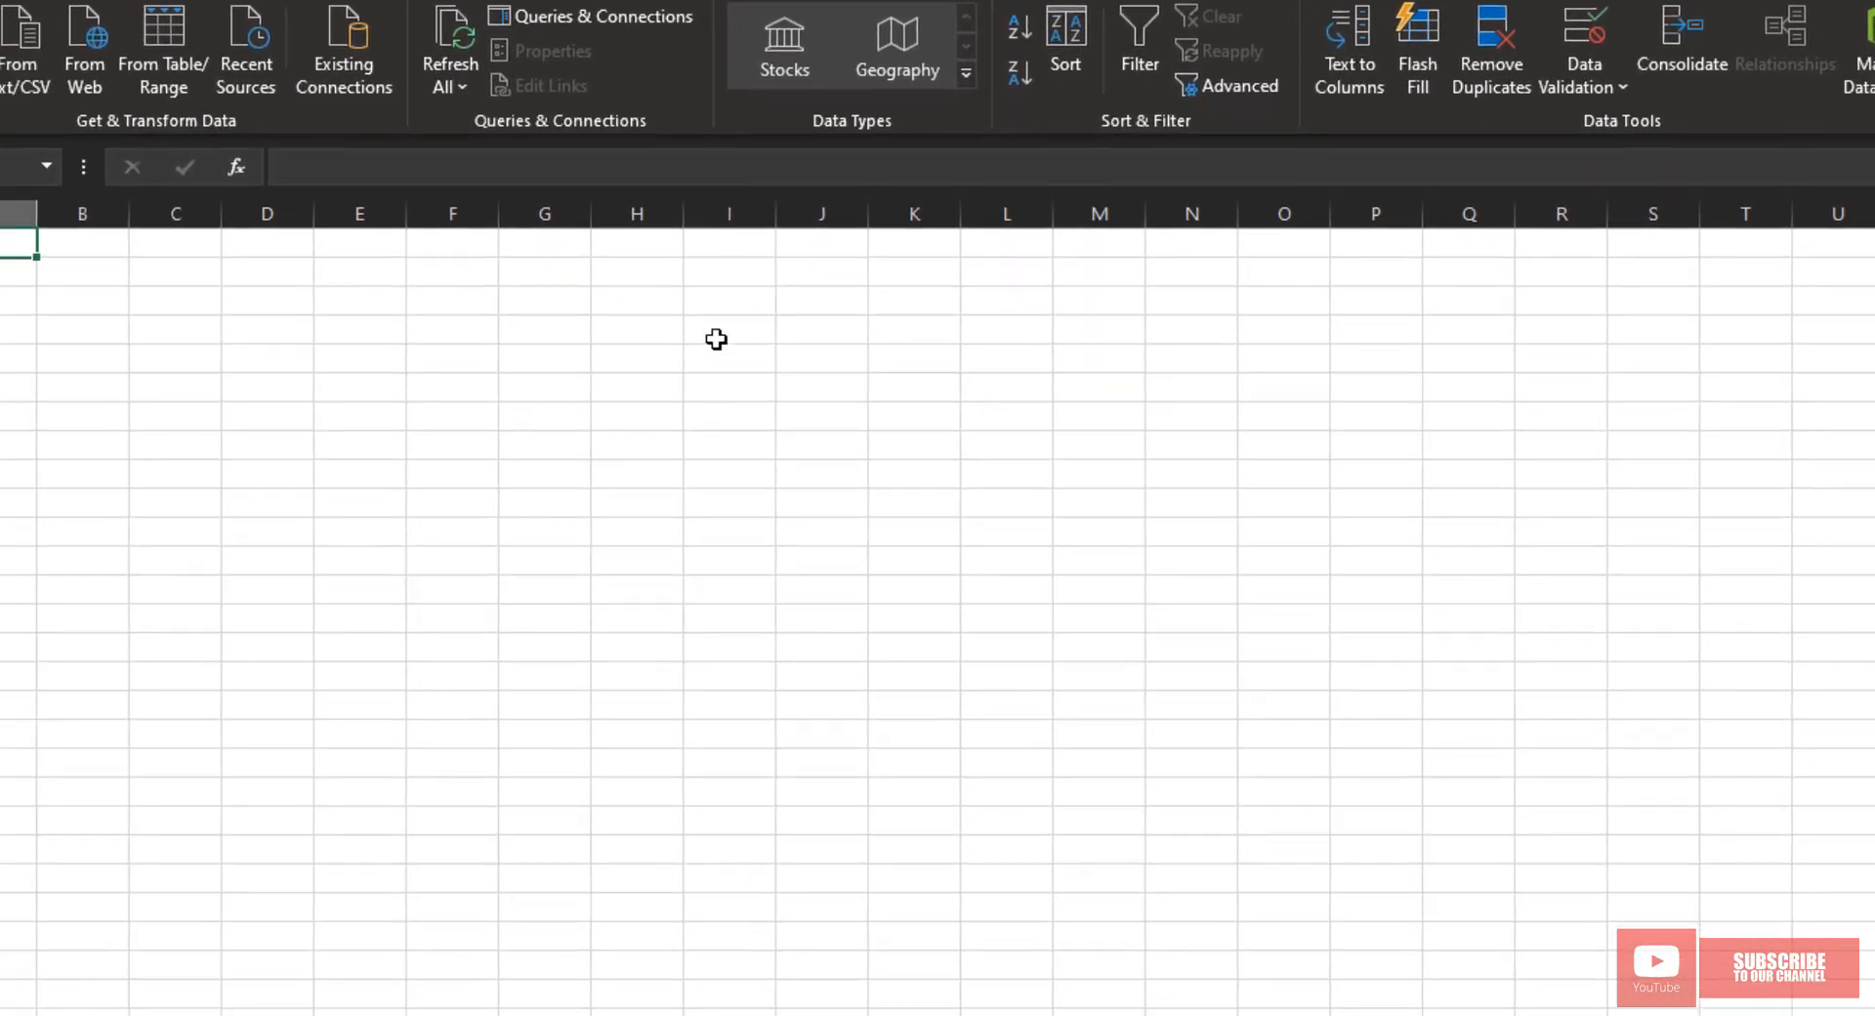
# - Enter the formula =RANDBETWEEN(100,500) in cell H4
pyautogui.click(626, 326)
pyautogui.write('=')
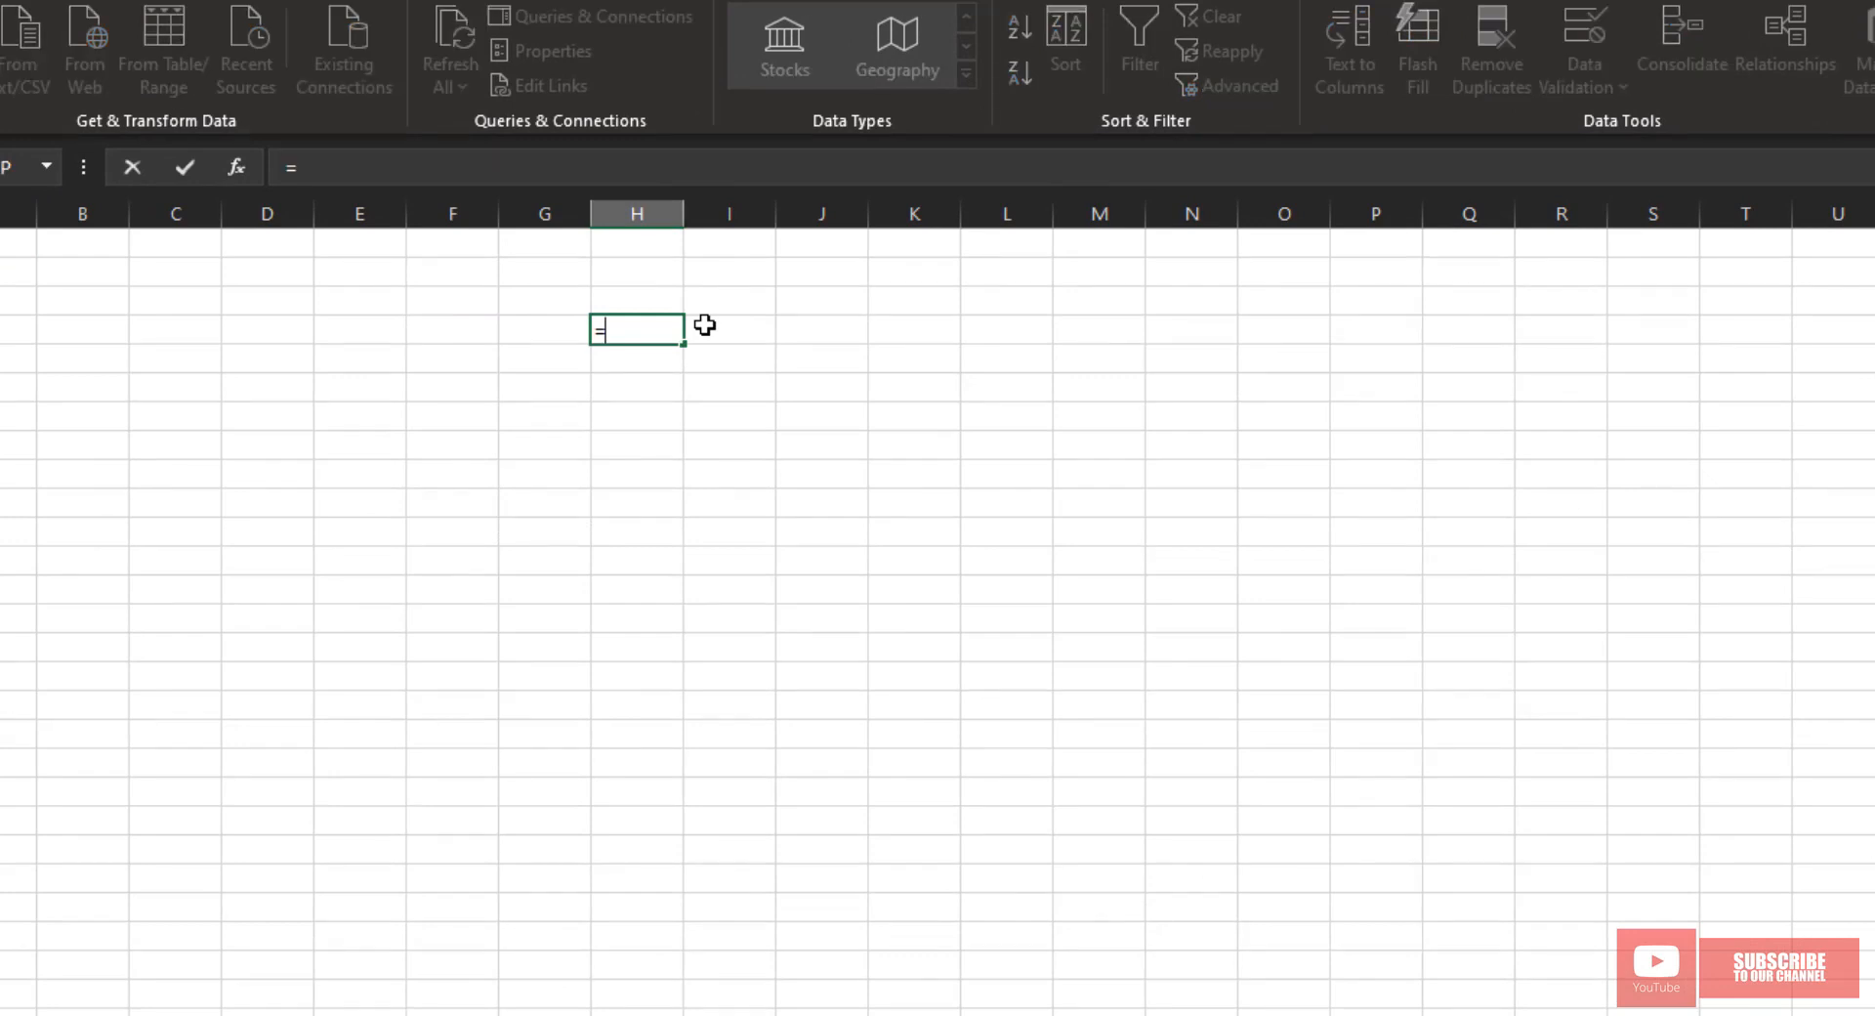
pyautogui.write('rand')
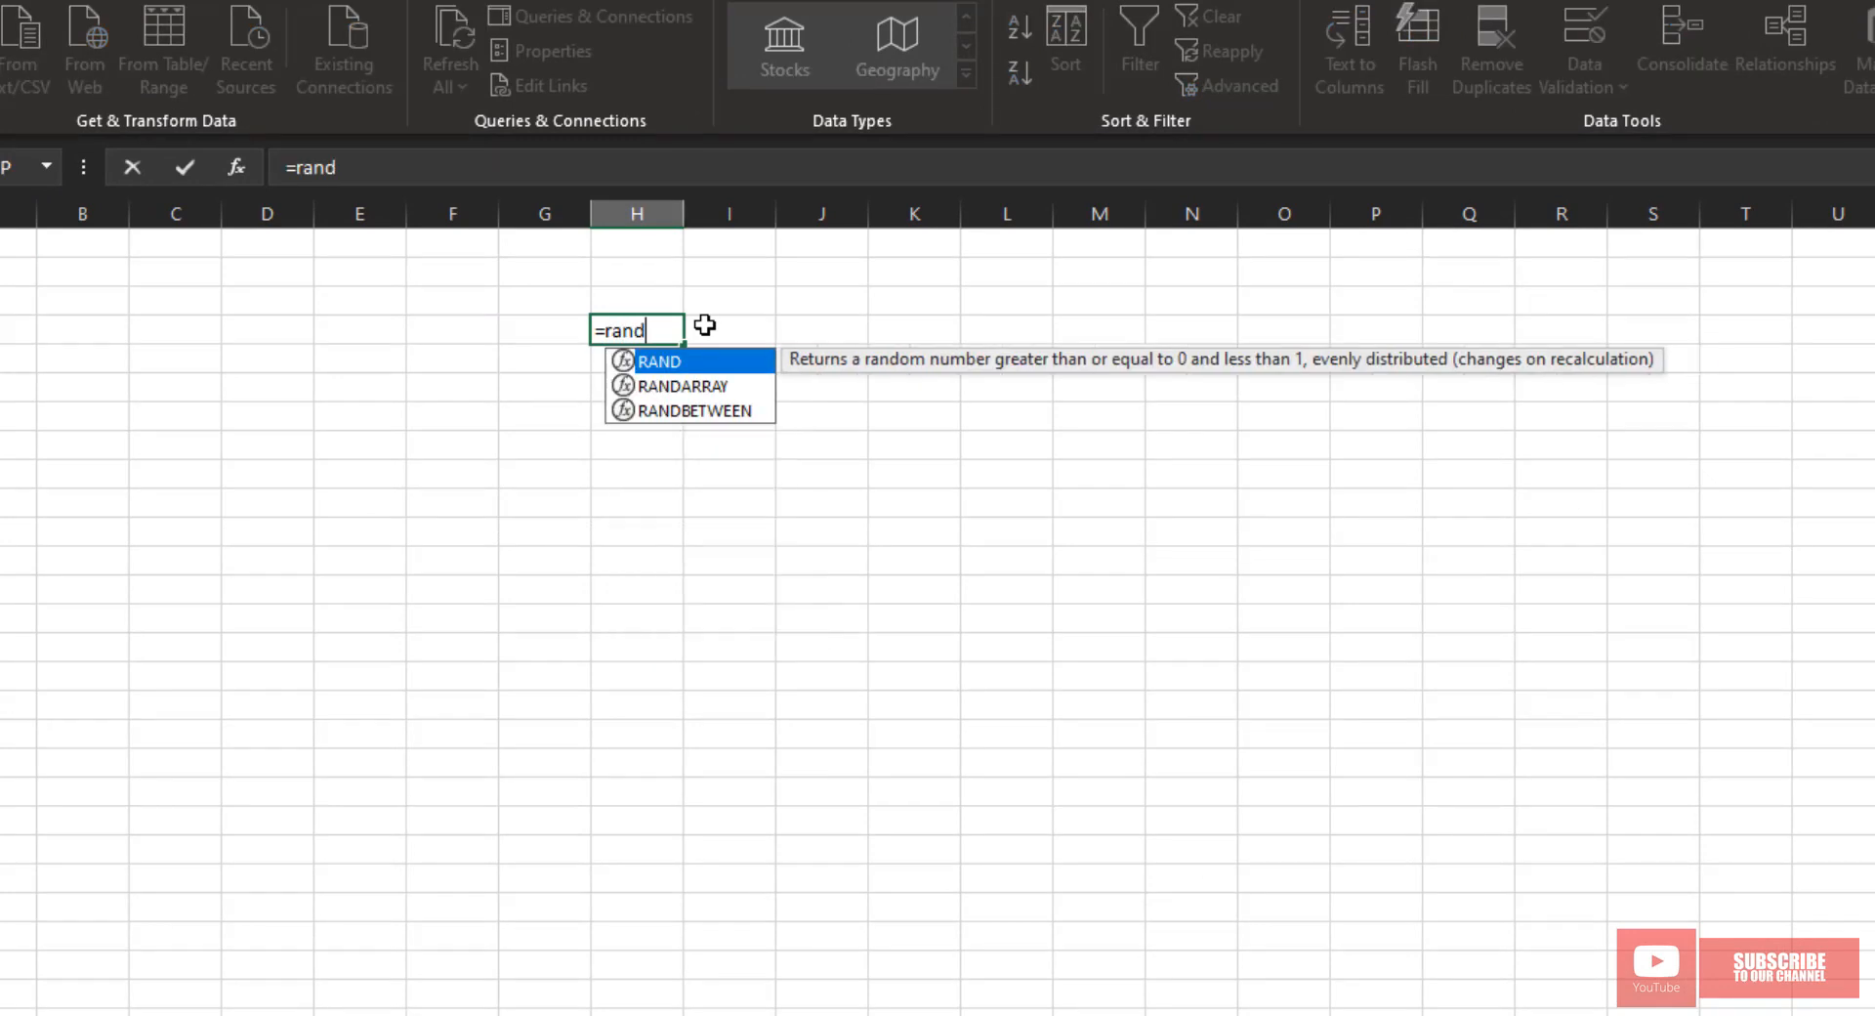
pyautogui.press('Down')
pyautogui.press('Down')
pyautogui.press('Return')
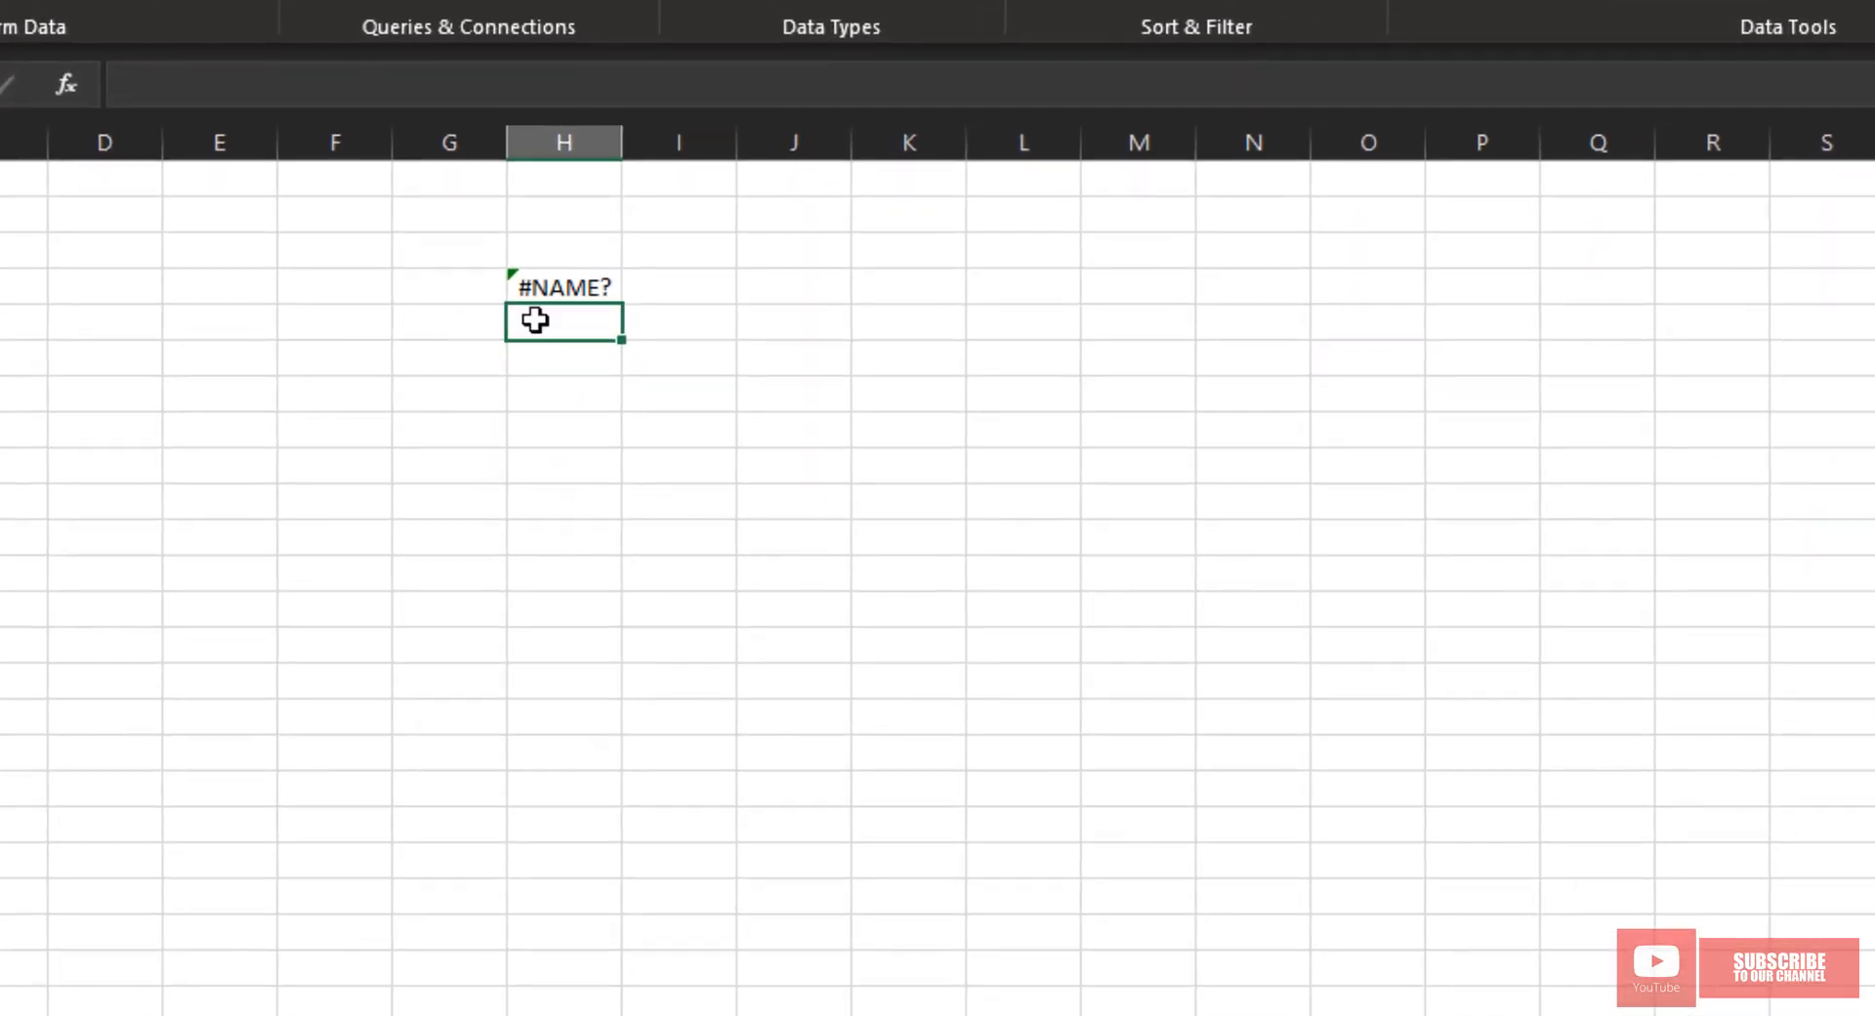
pyautogui.doubleClick(598, 293)
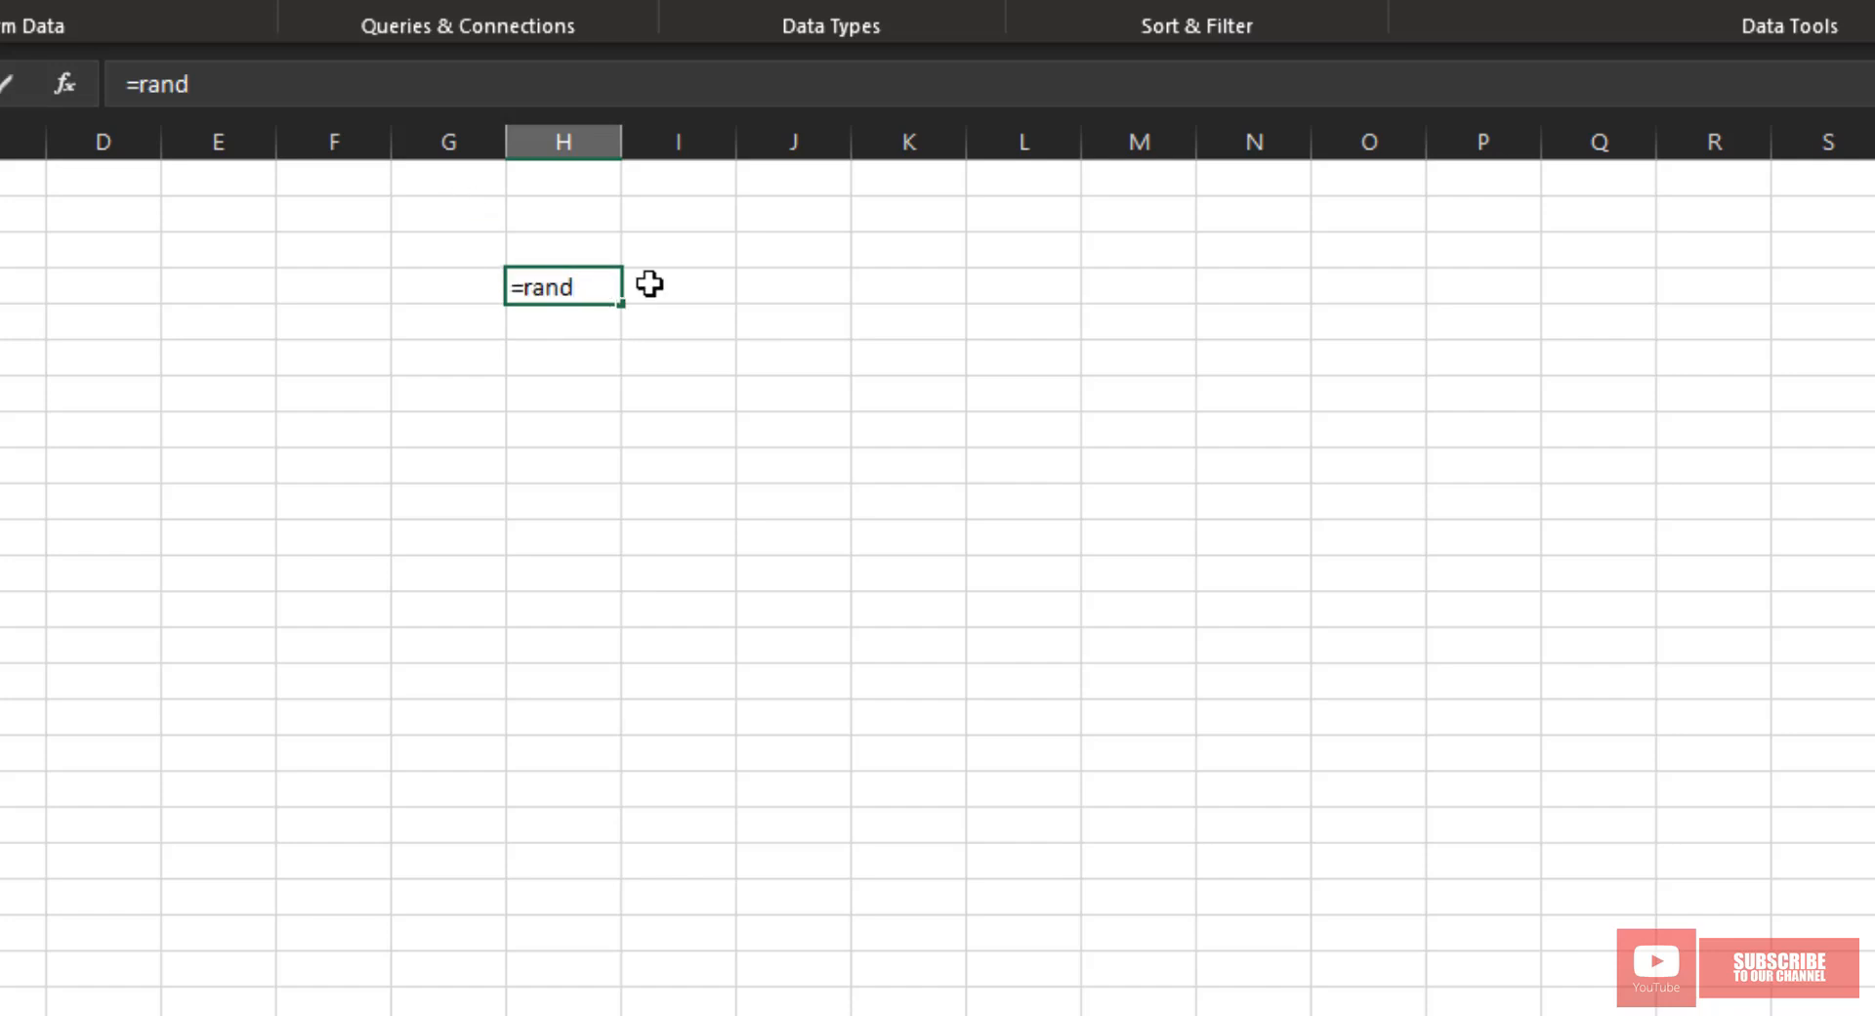
pyautogui.write('bet')
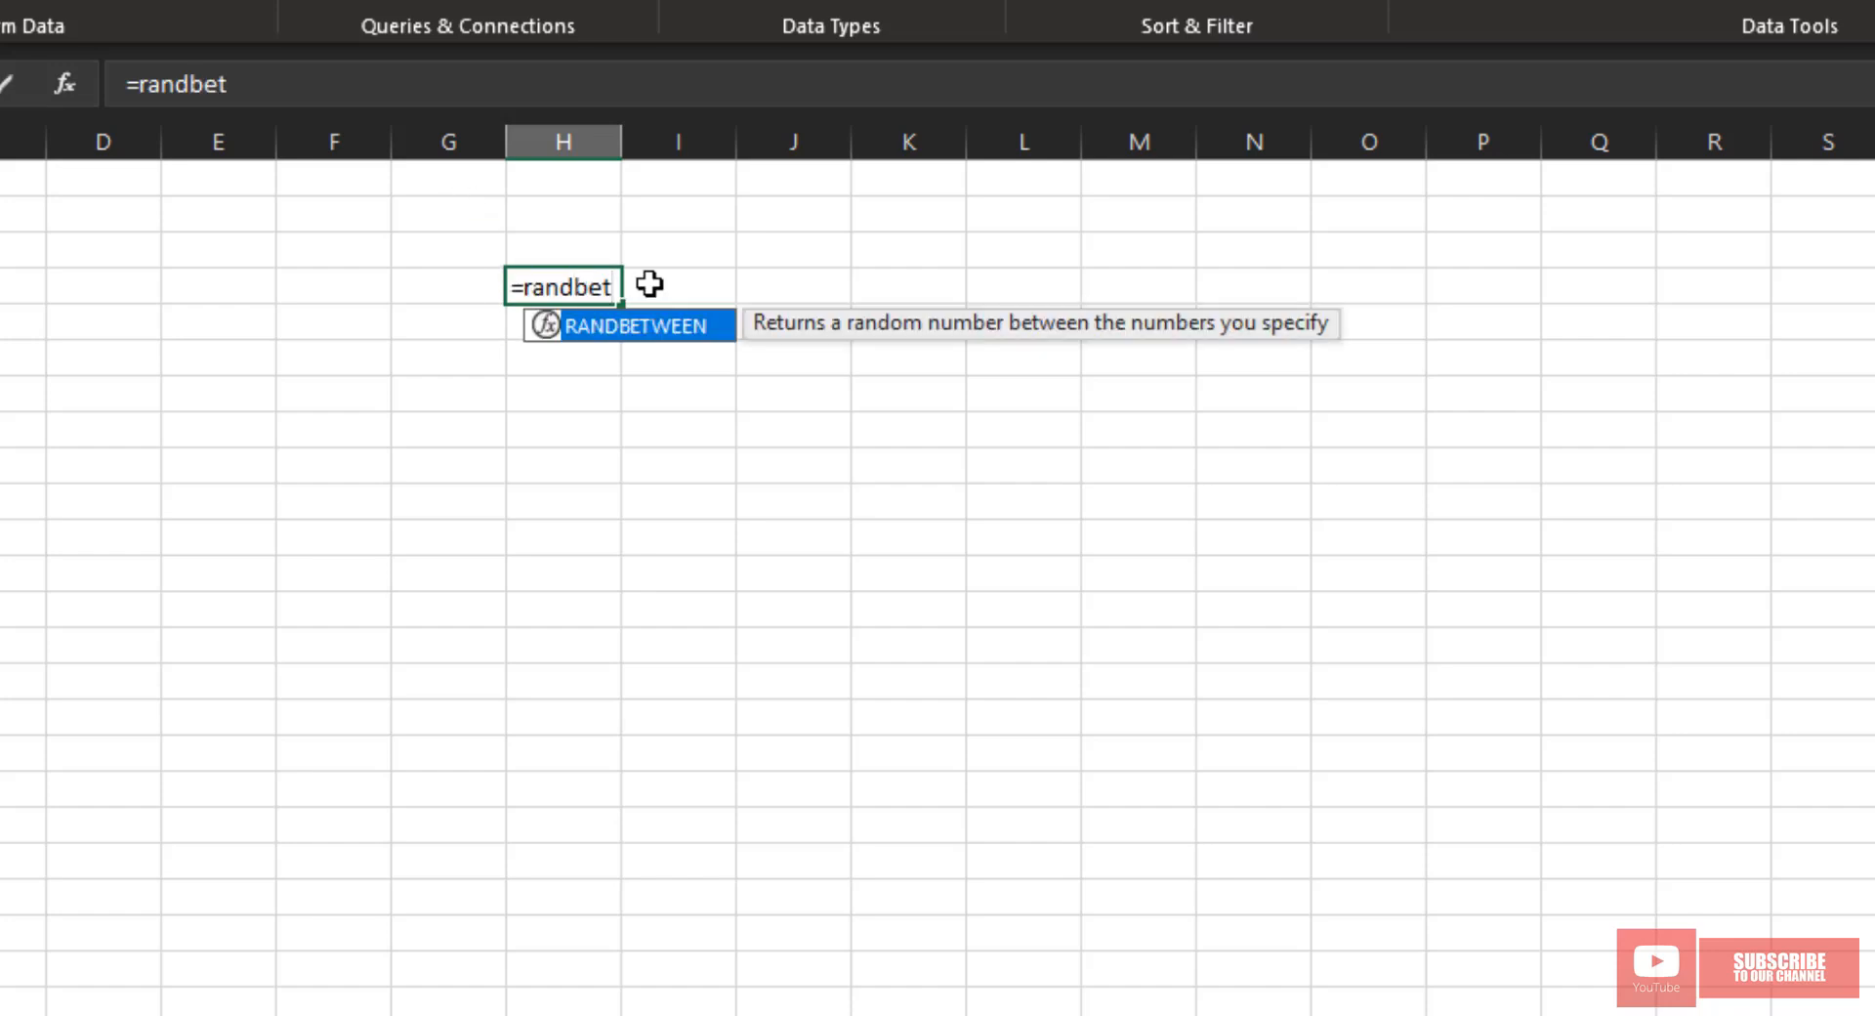
pyautogui.write('ween(')
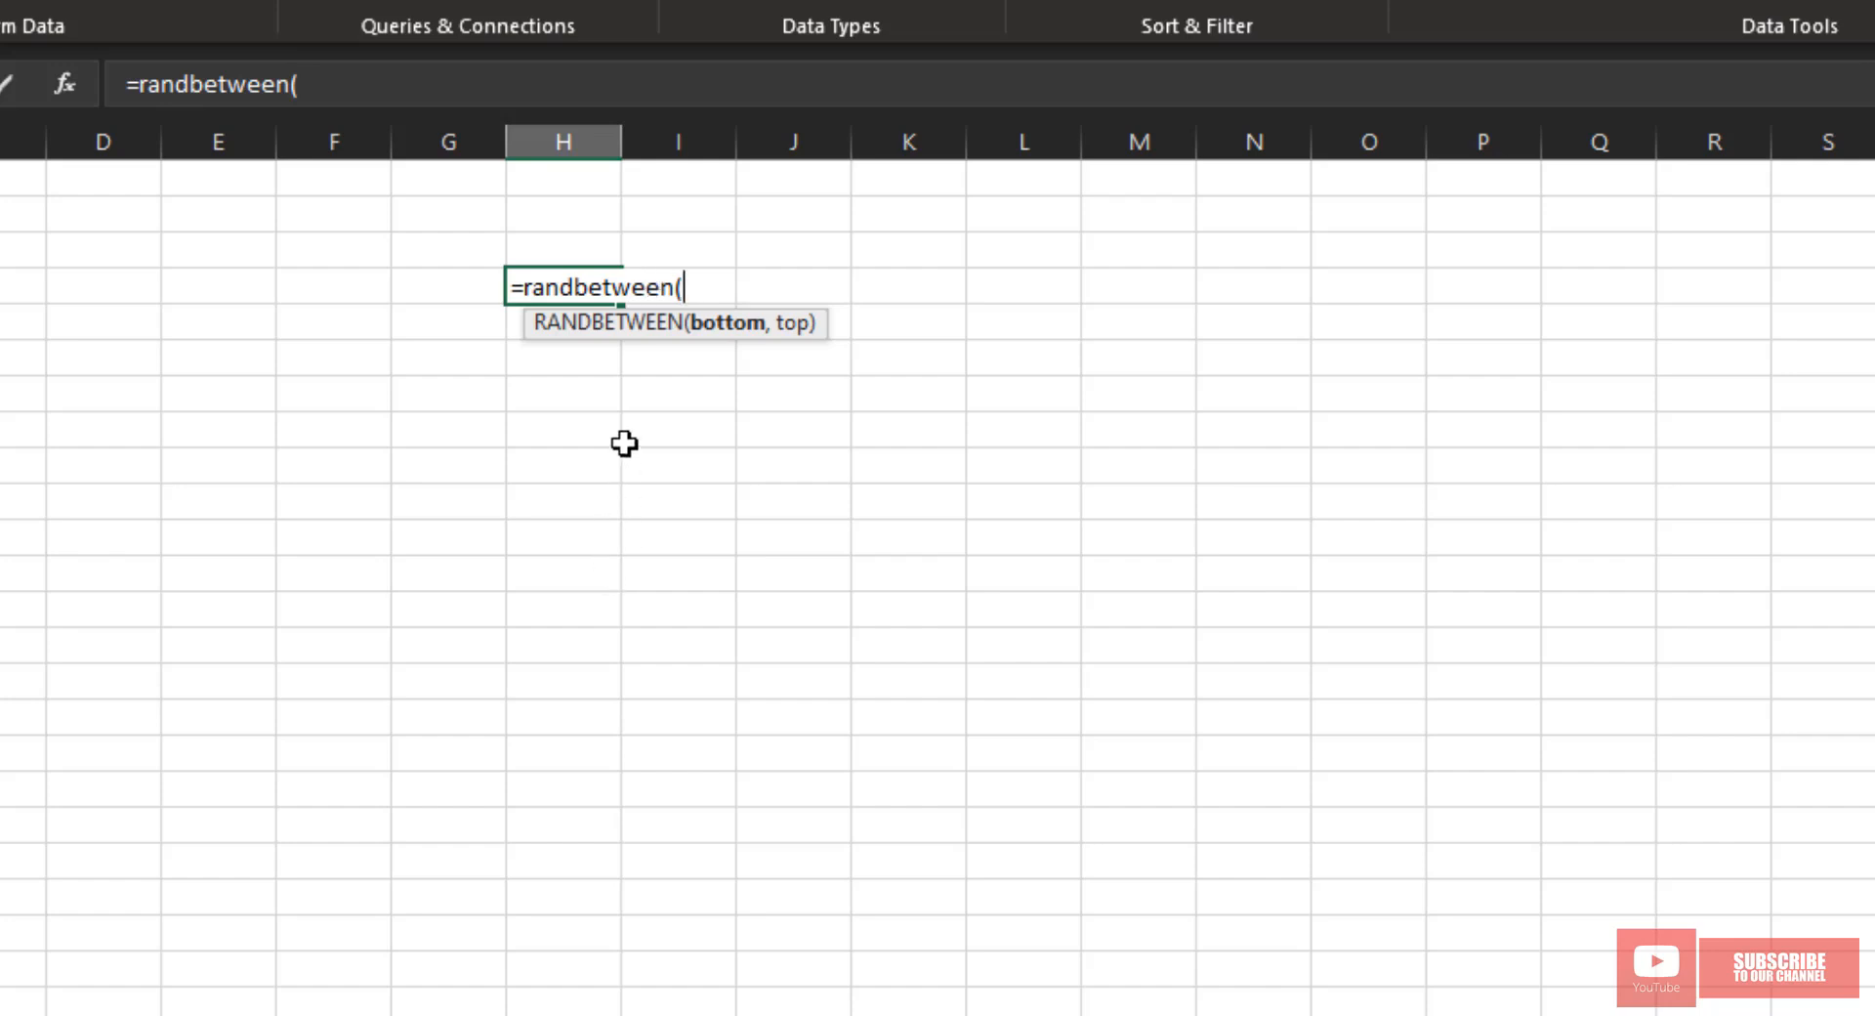
pyautogui.write('100,')
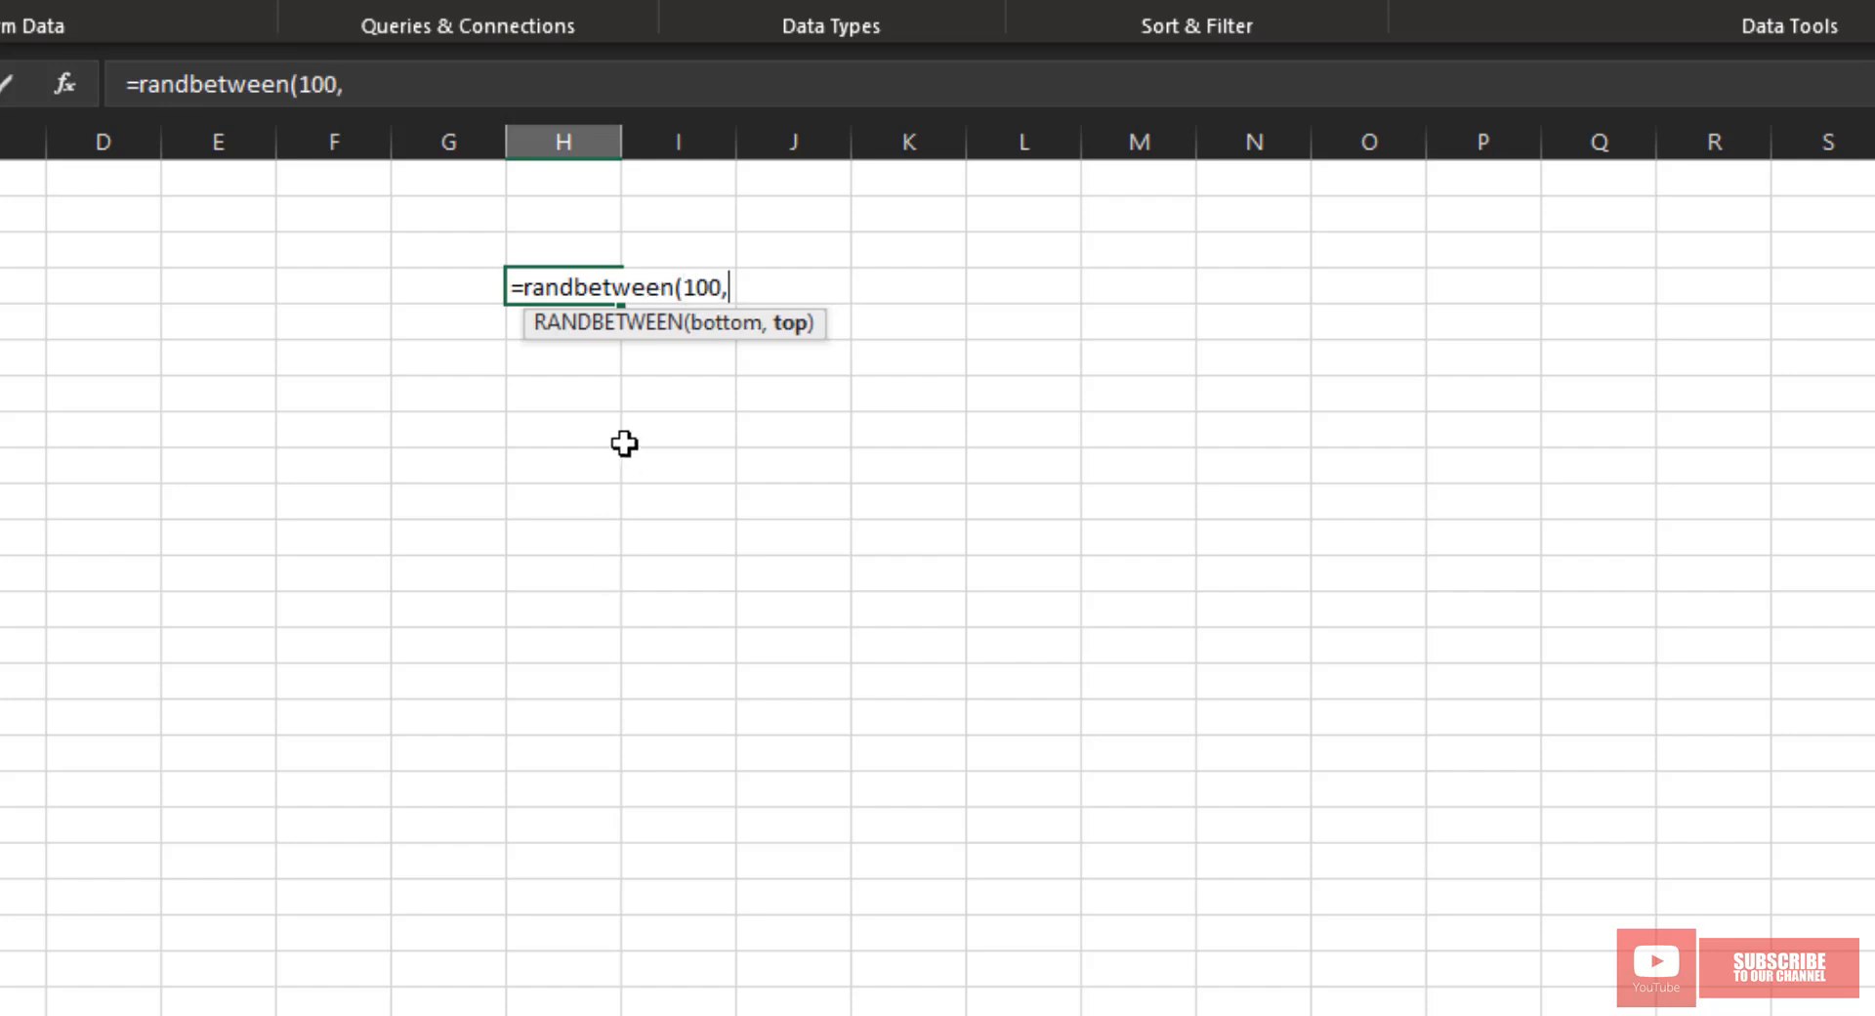
pyautogui.write('500)')
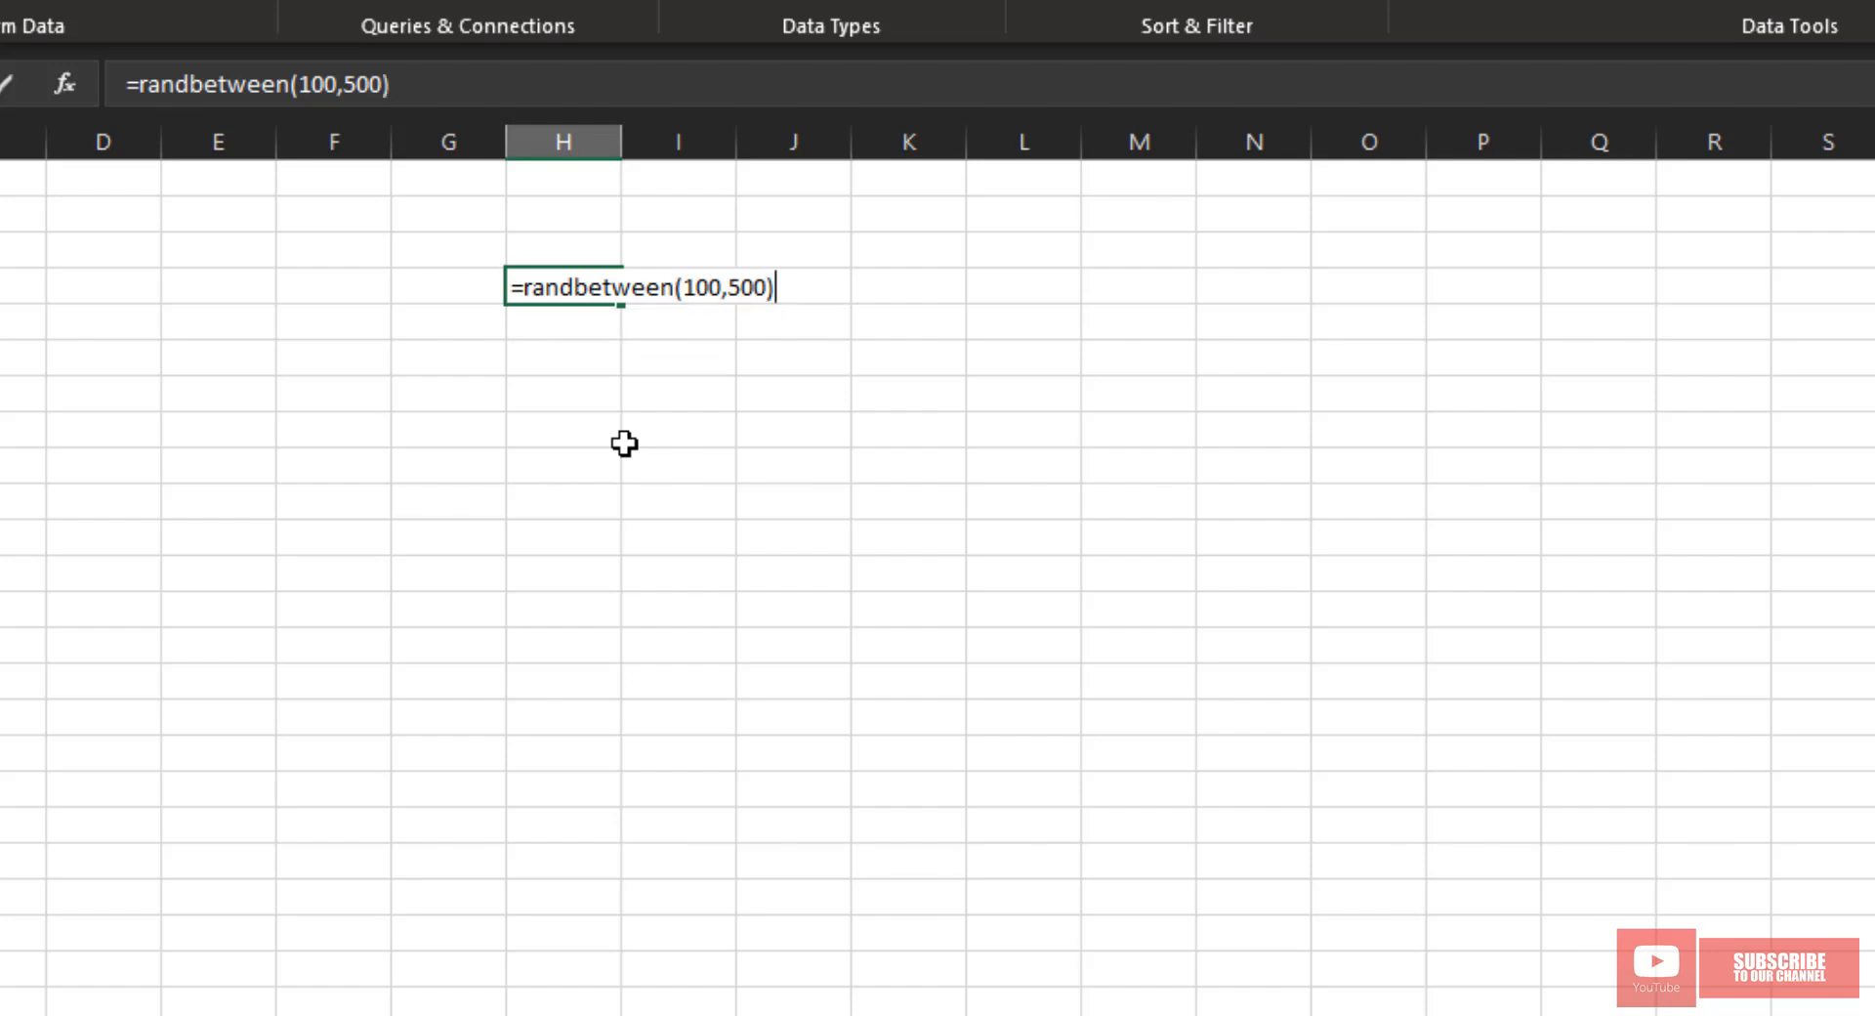
pyautogui.press('Return')
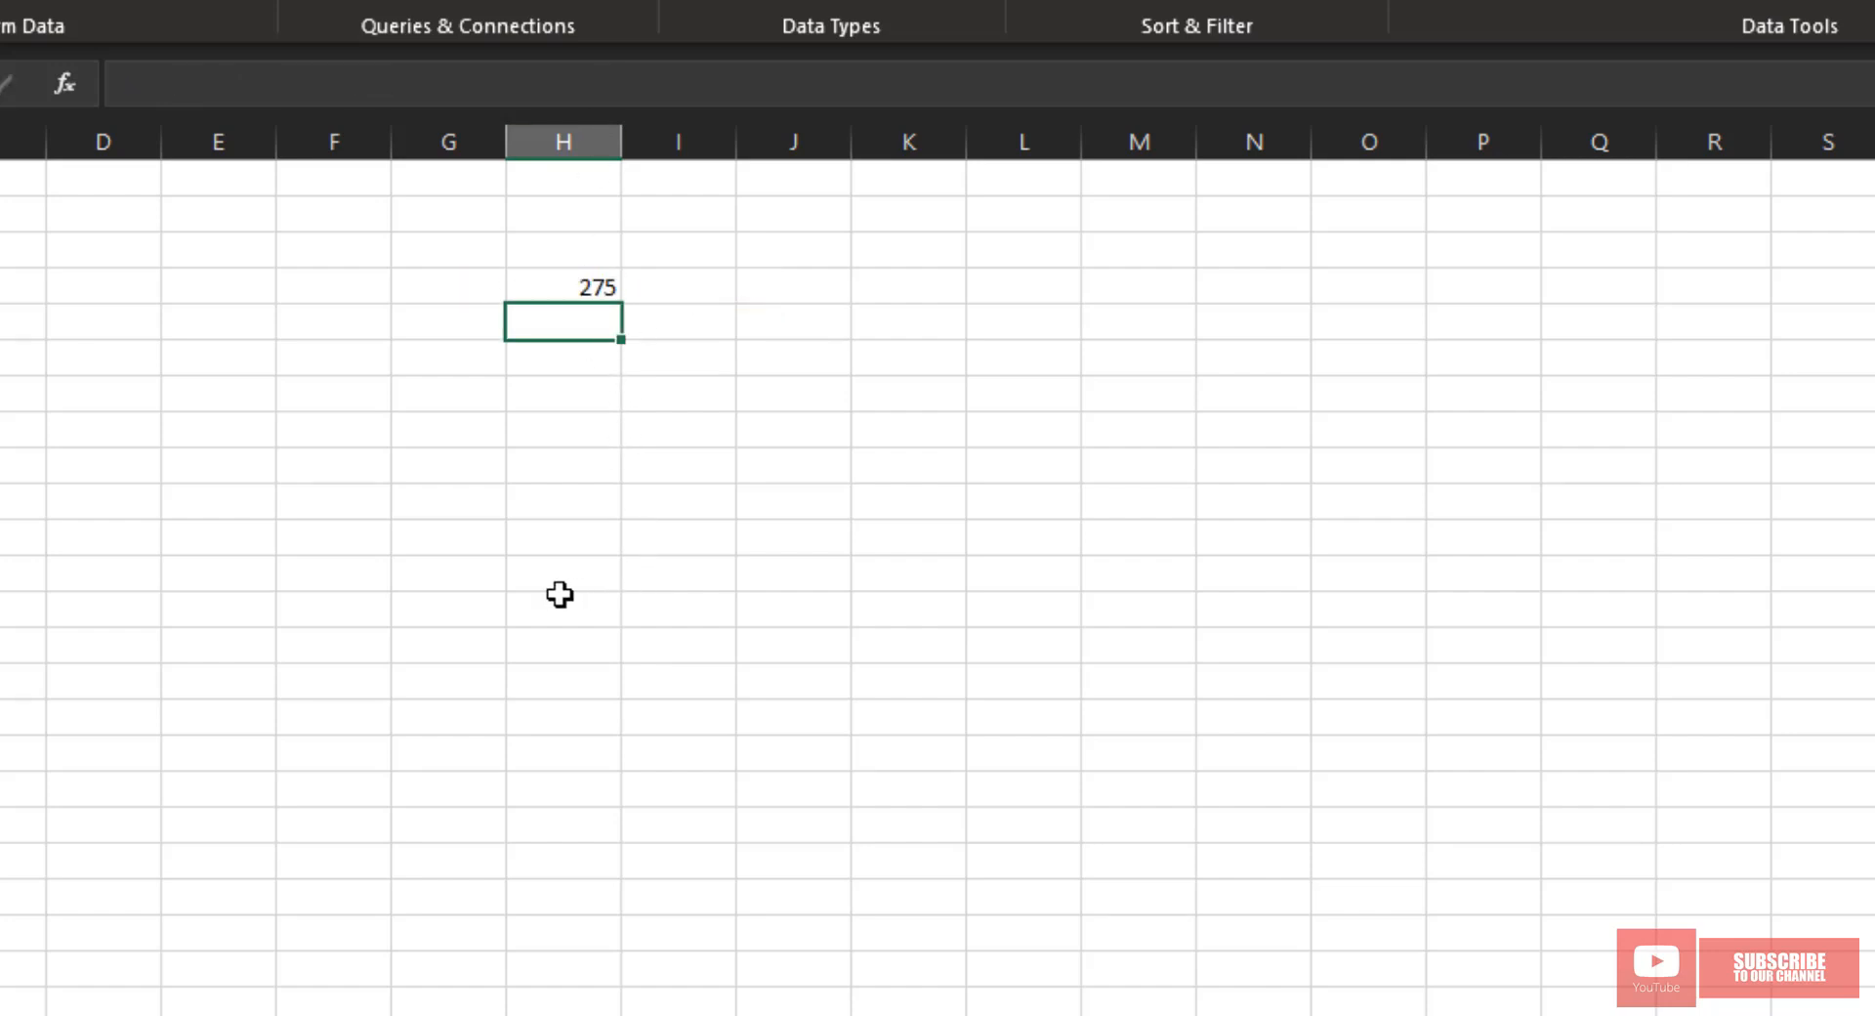
# - Review the RANDBETWEEN formula in cell H4 and fill it down to H20
pyautogui.scroll(5, 783, 596)
pyautogui.doubleClick(1524, 438)
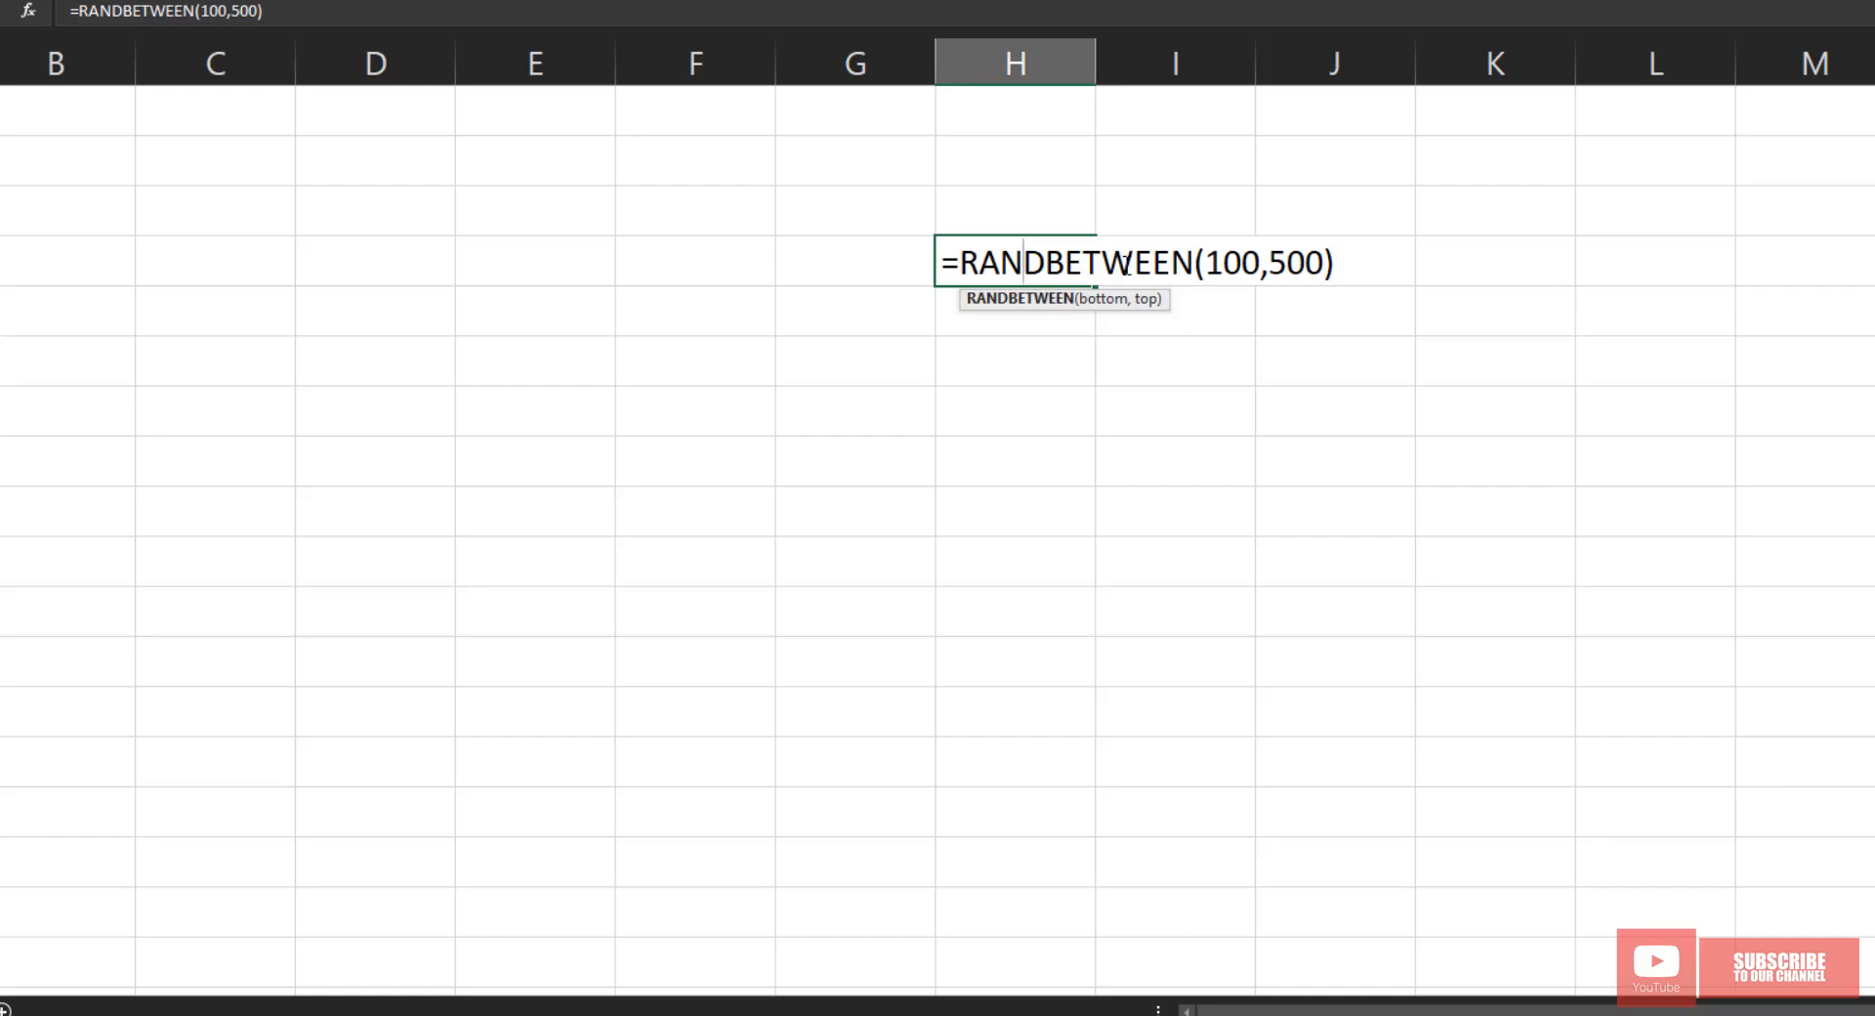
pyautogui.press('Return')
pyautogui.click(1080, 259)
pyautogui.keyDown('ctrl'); pyautogui.scroll(-2, 980, 289); pyautogui.keyUp('ctrl')
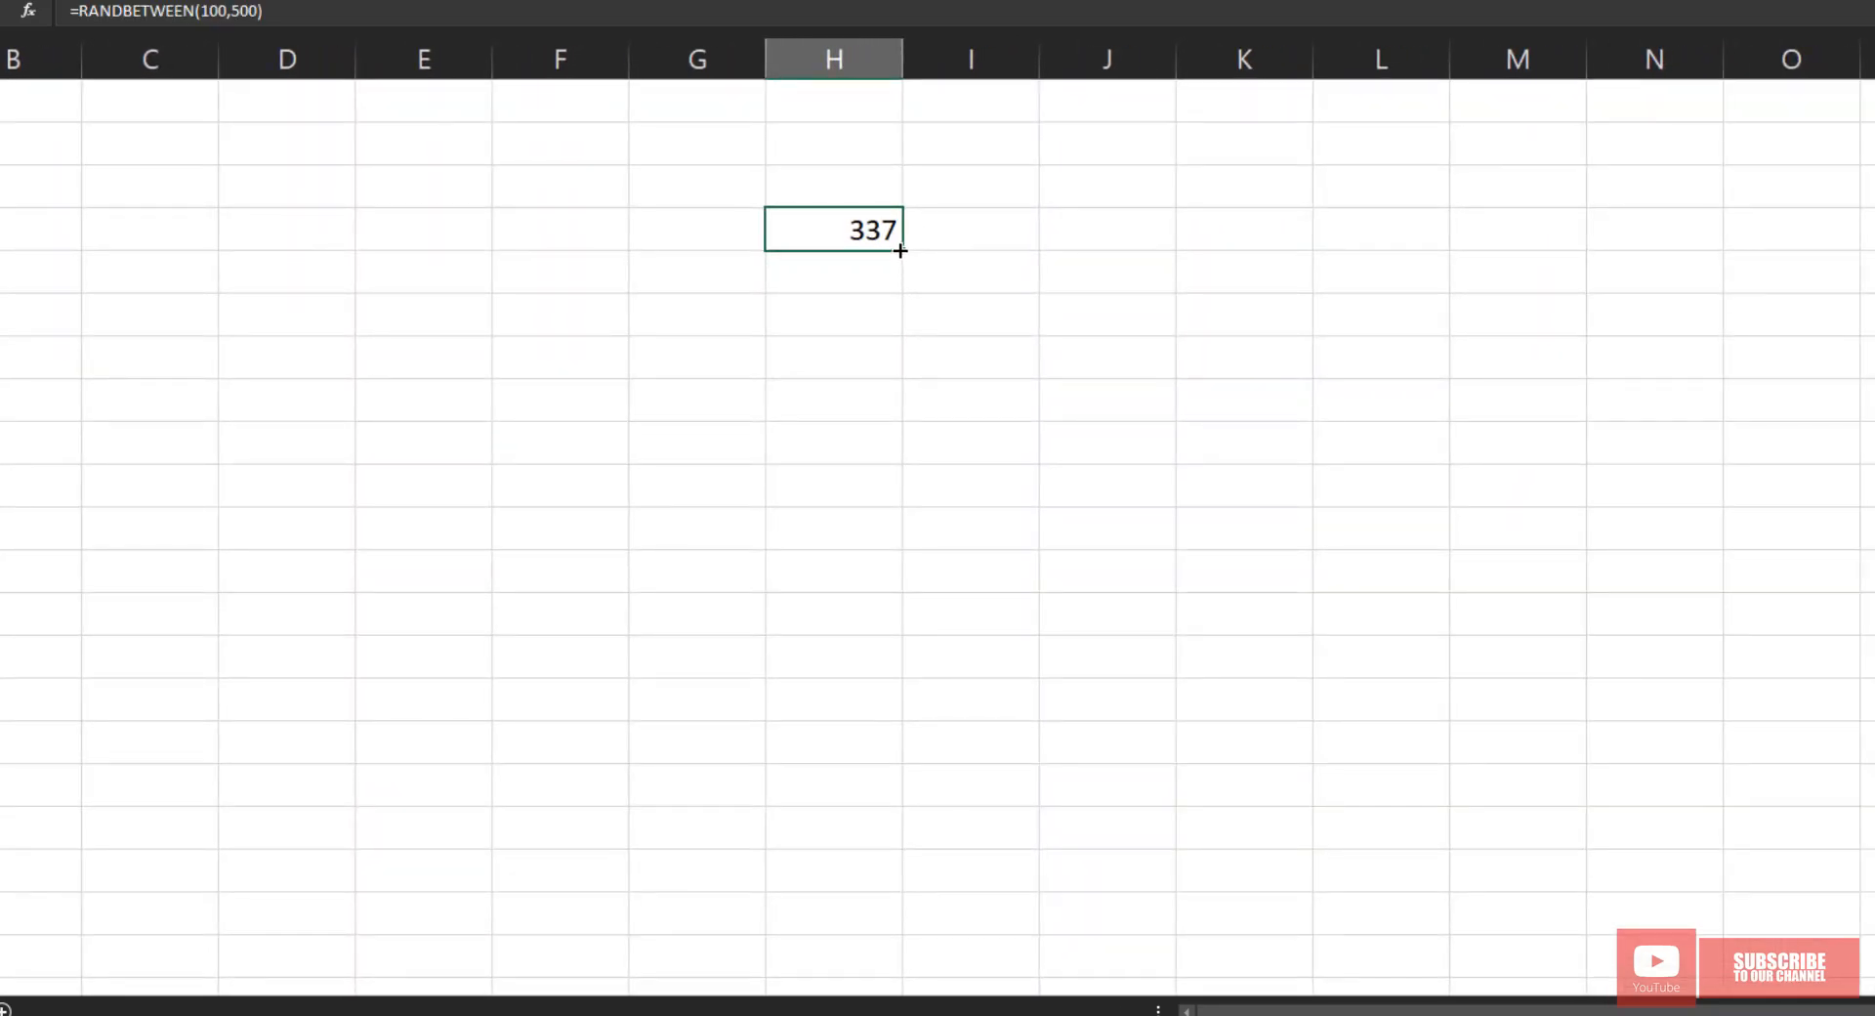
pyautogui.moveTo(899, 250); pyautogui.dragTo(834, 938)
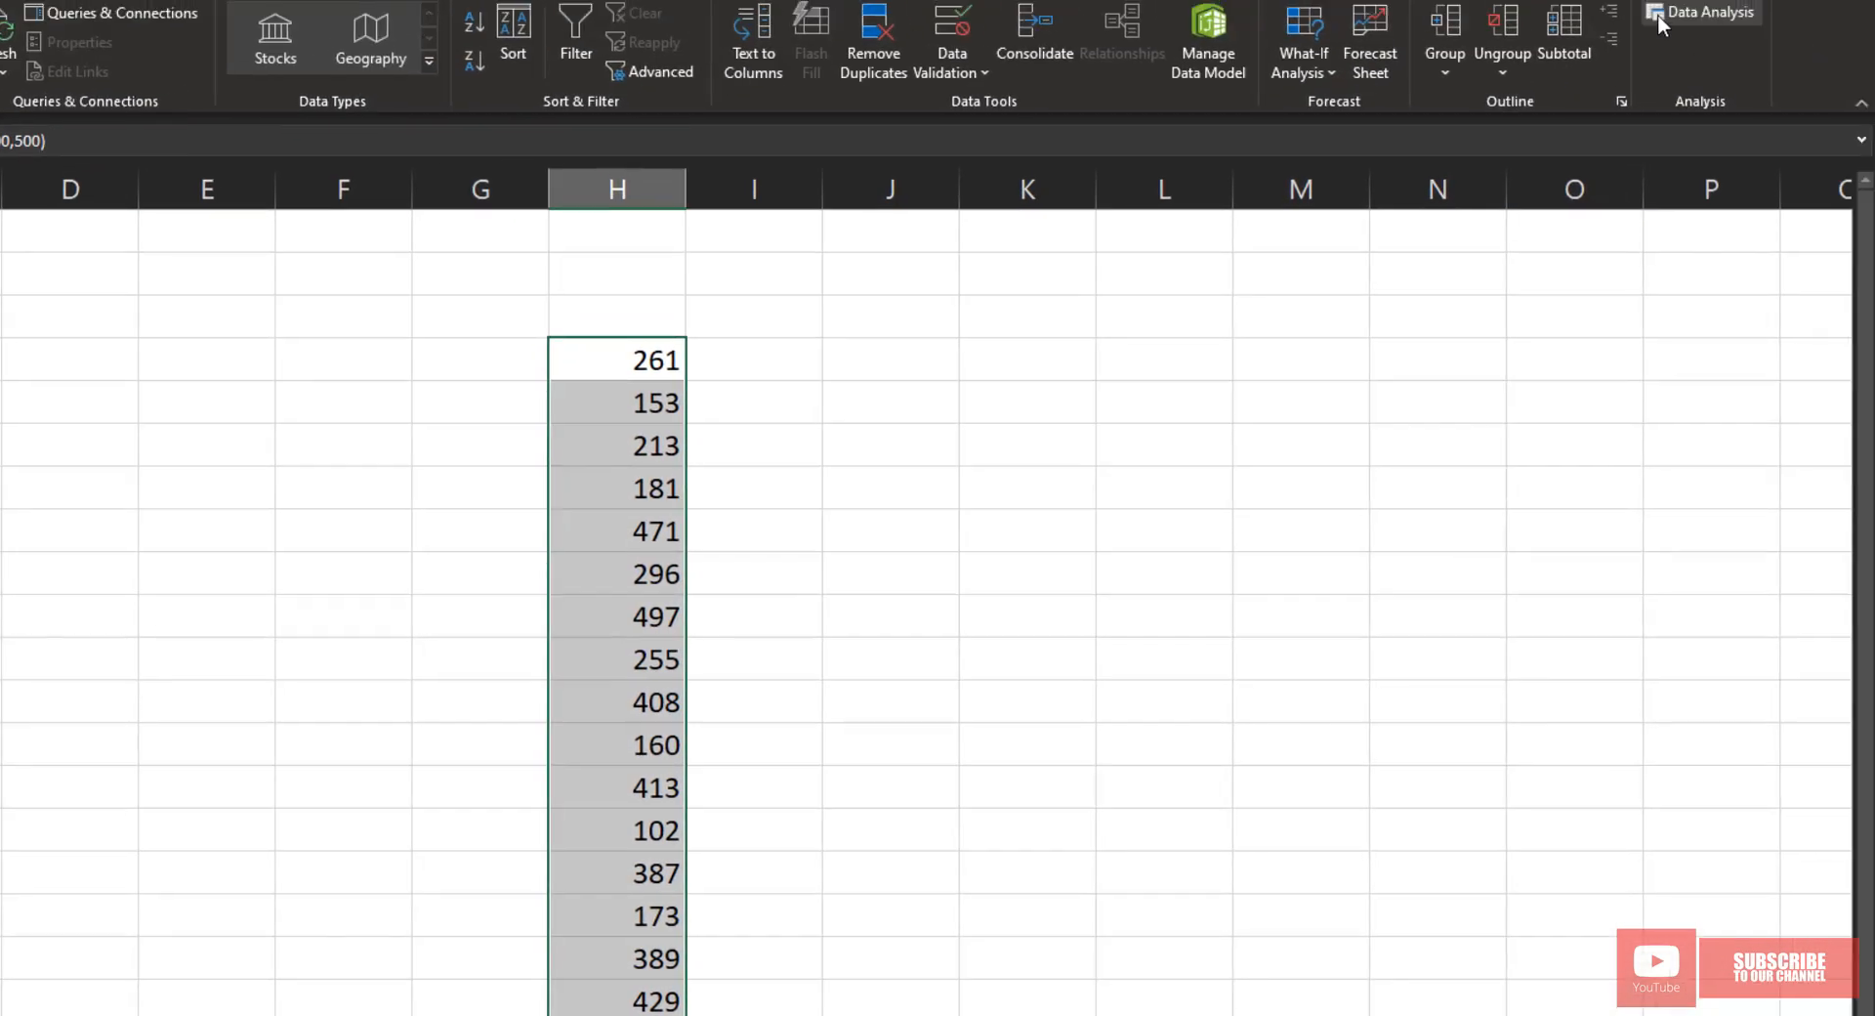
# - Start the Descriptive Statistics tool from Data Analysis for the random numbers in column H
pyautogui.scroll(-3, 742, 639)
pyautogui.scroll(1, 740, 633)
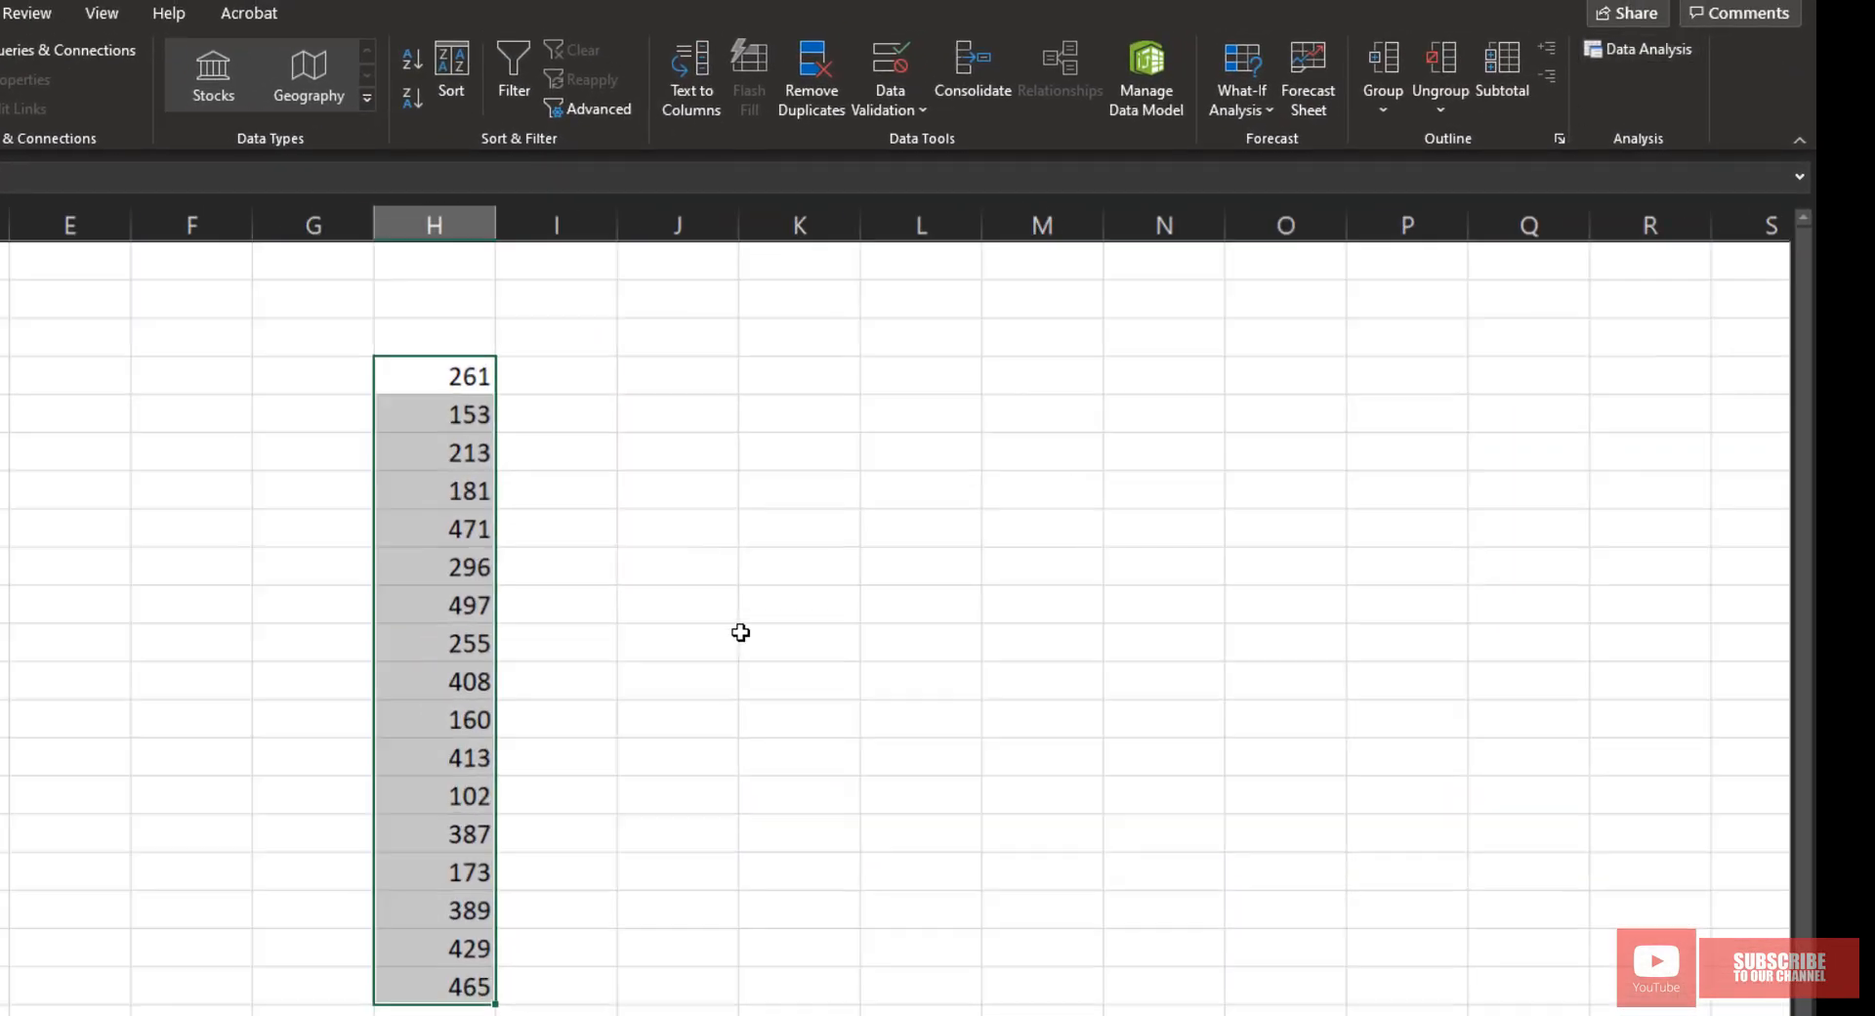
pyautogui.click(1637, 50)
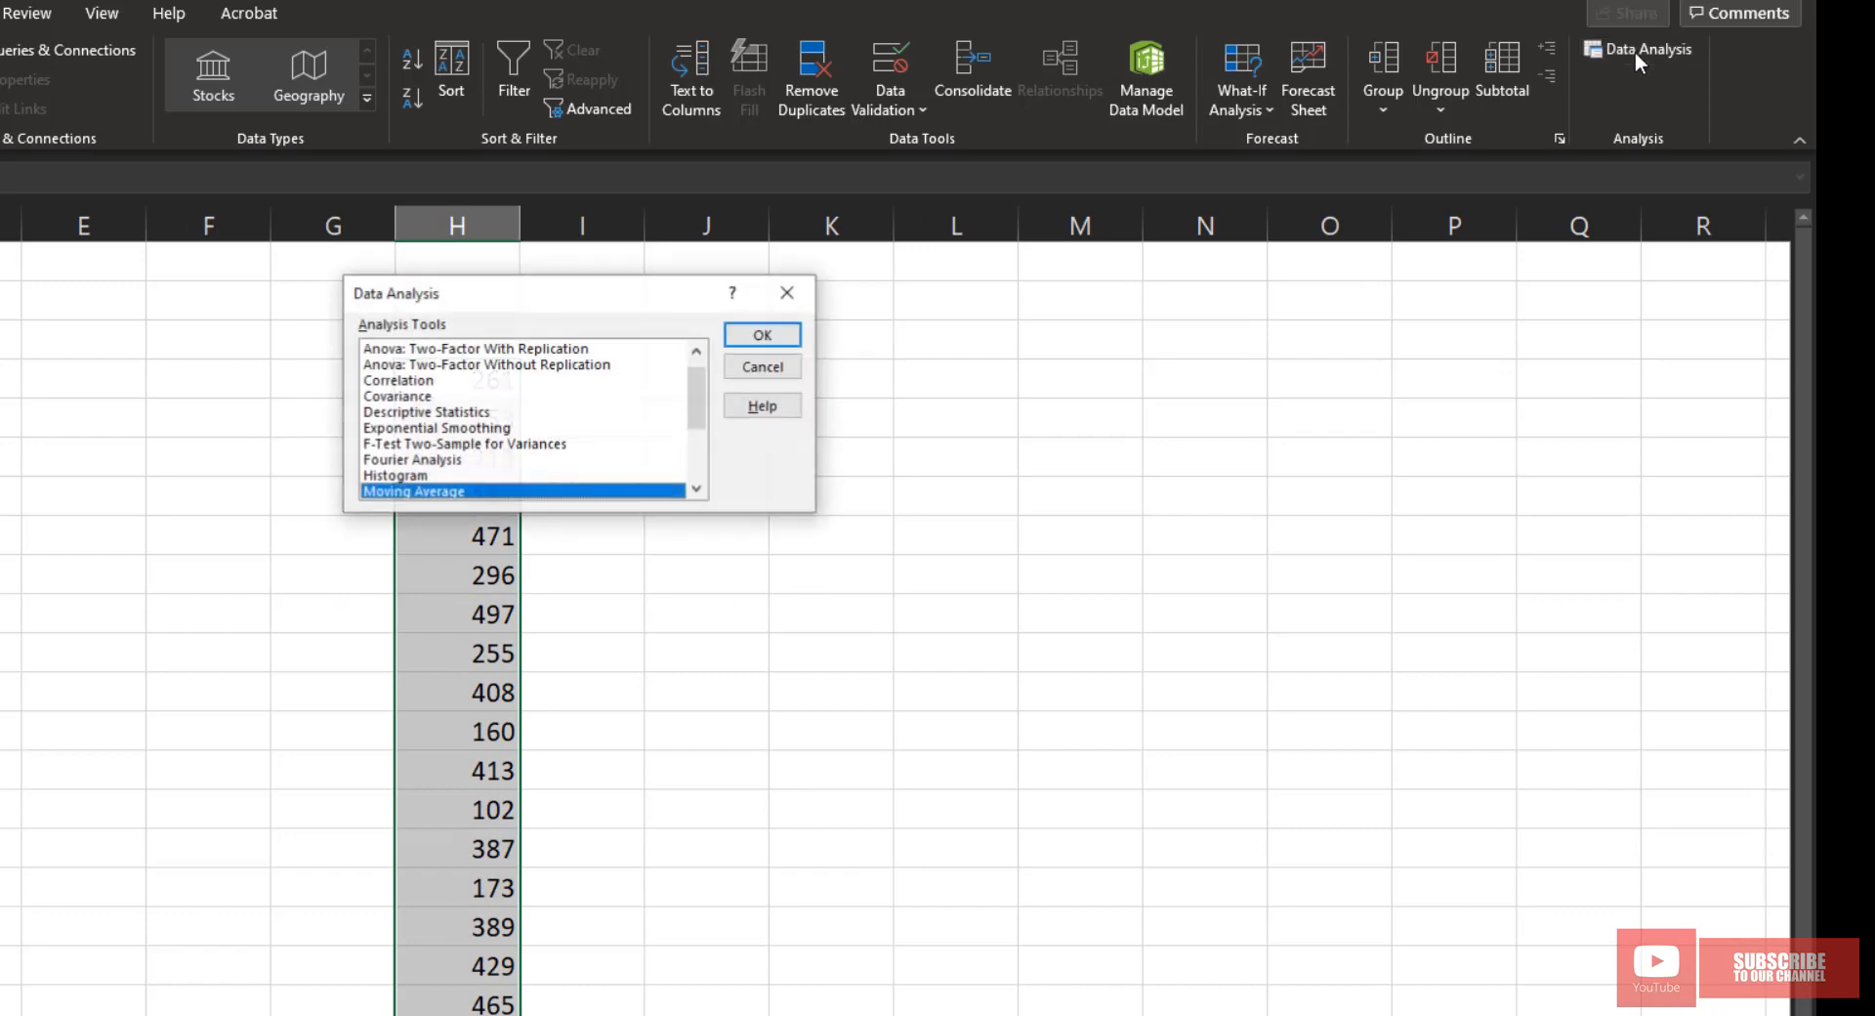
pyautogui.moveTo(548, 302); pyautogui.dragTo(817, 313)
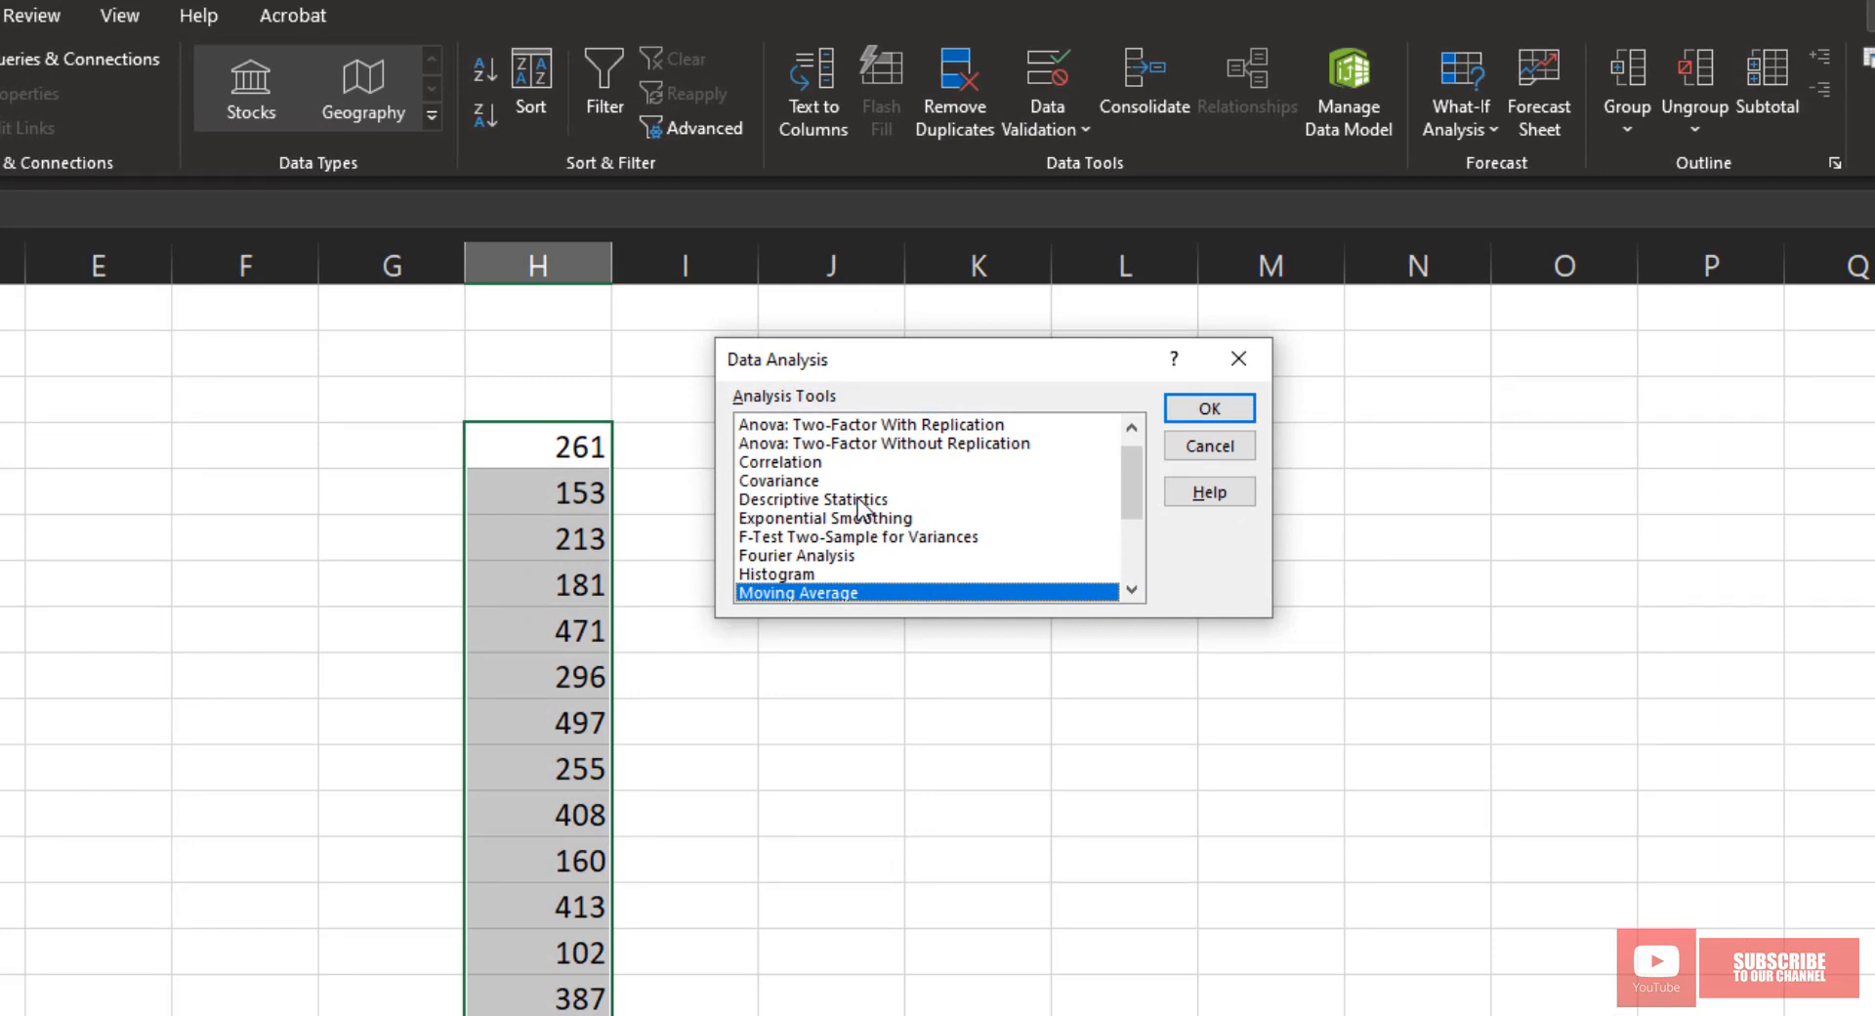
pyautogui.click(859, 502)
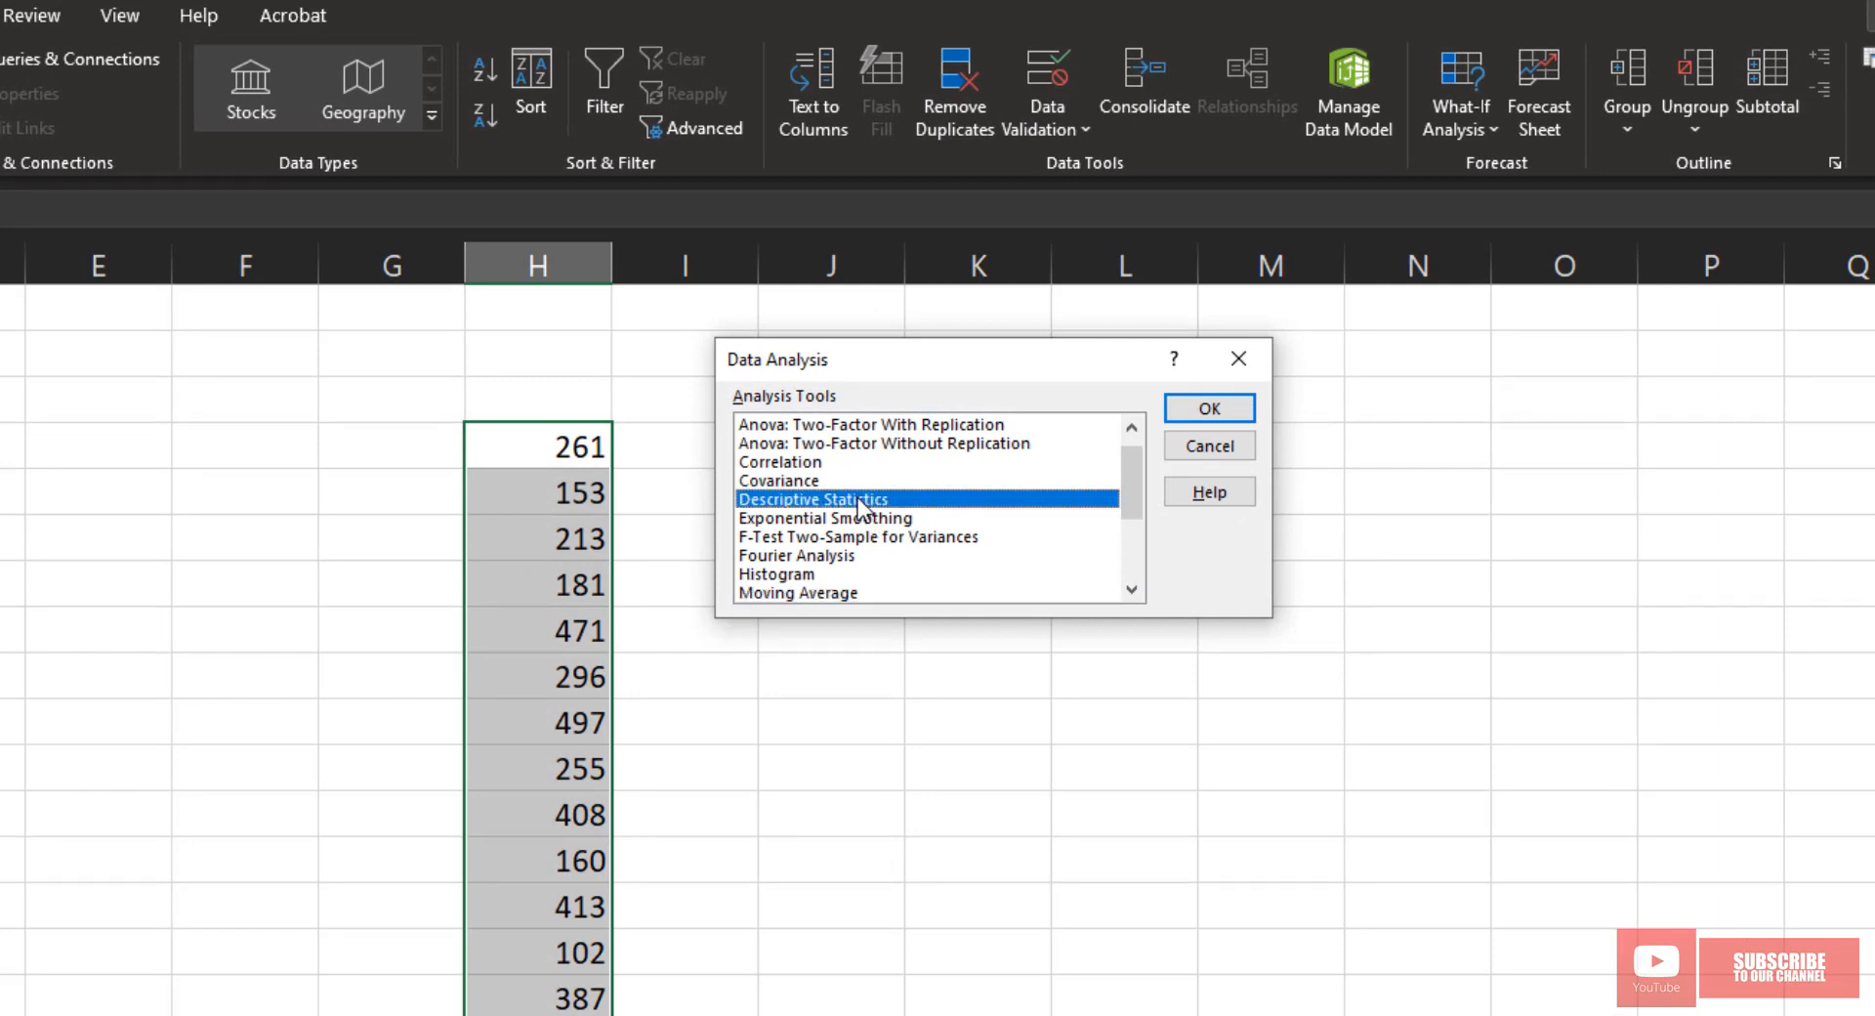
pyautogui.click(1209, 408)
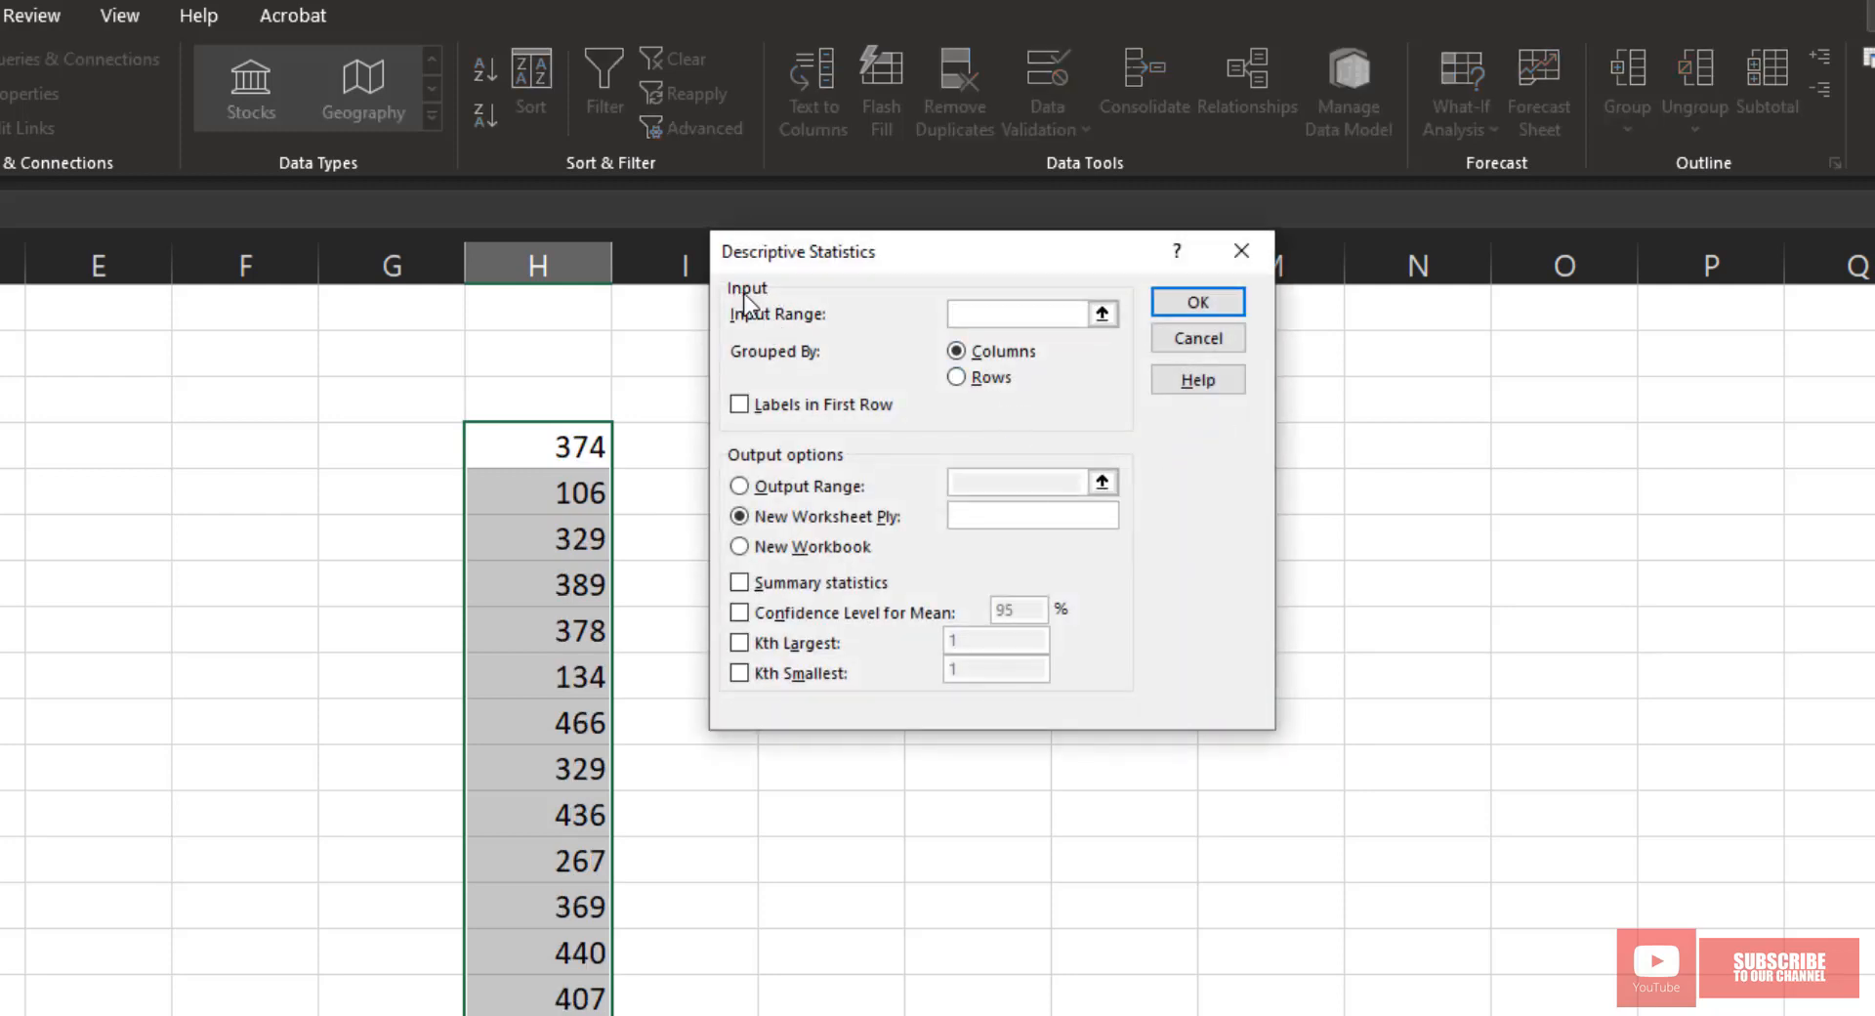
# - Set the Descriptive Statistics input range to the random numbers in $H$4:$H$20
pyautogui.click(1102, 314)
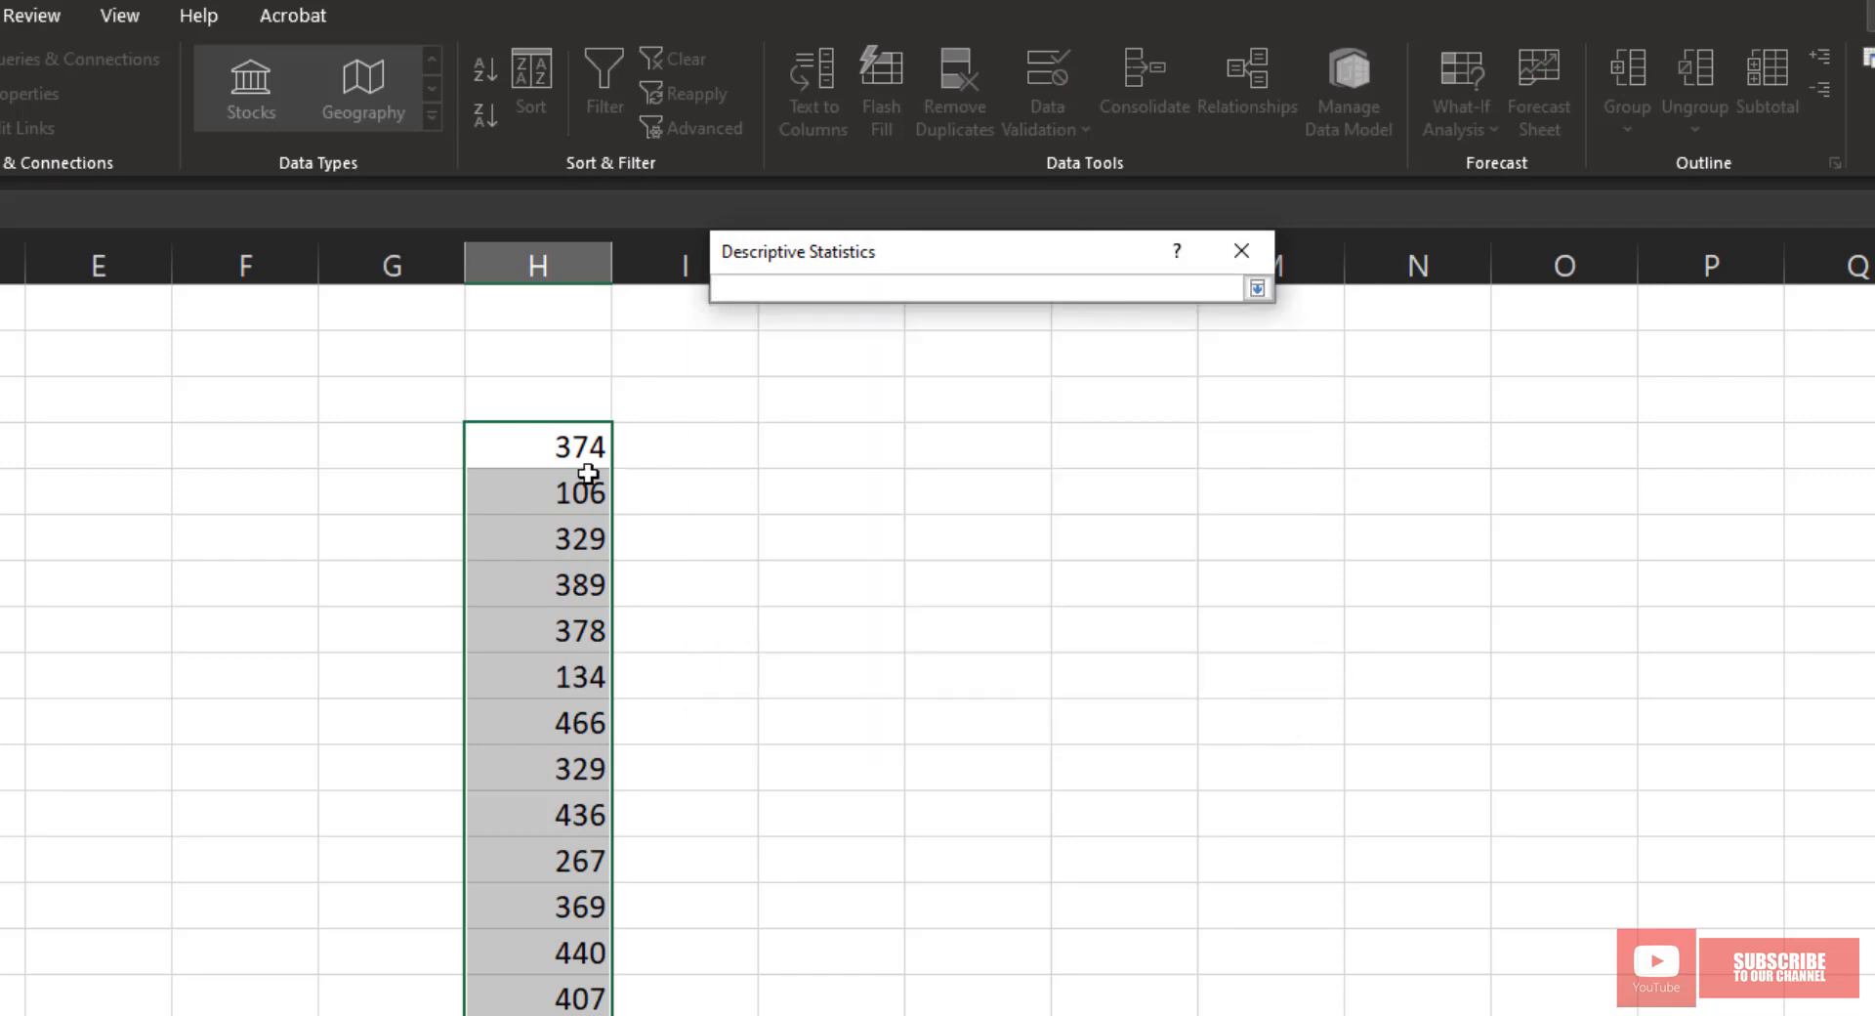
pyautogui.moveTo(567, 446); pyautogui.dragTo(528, 1015)
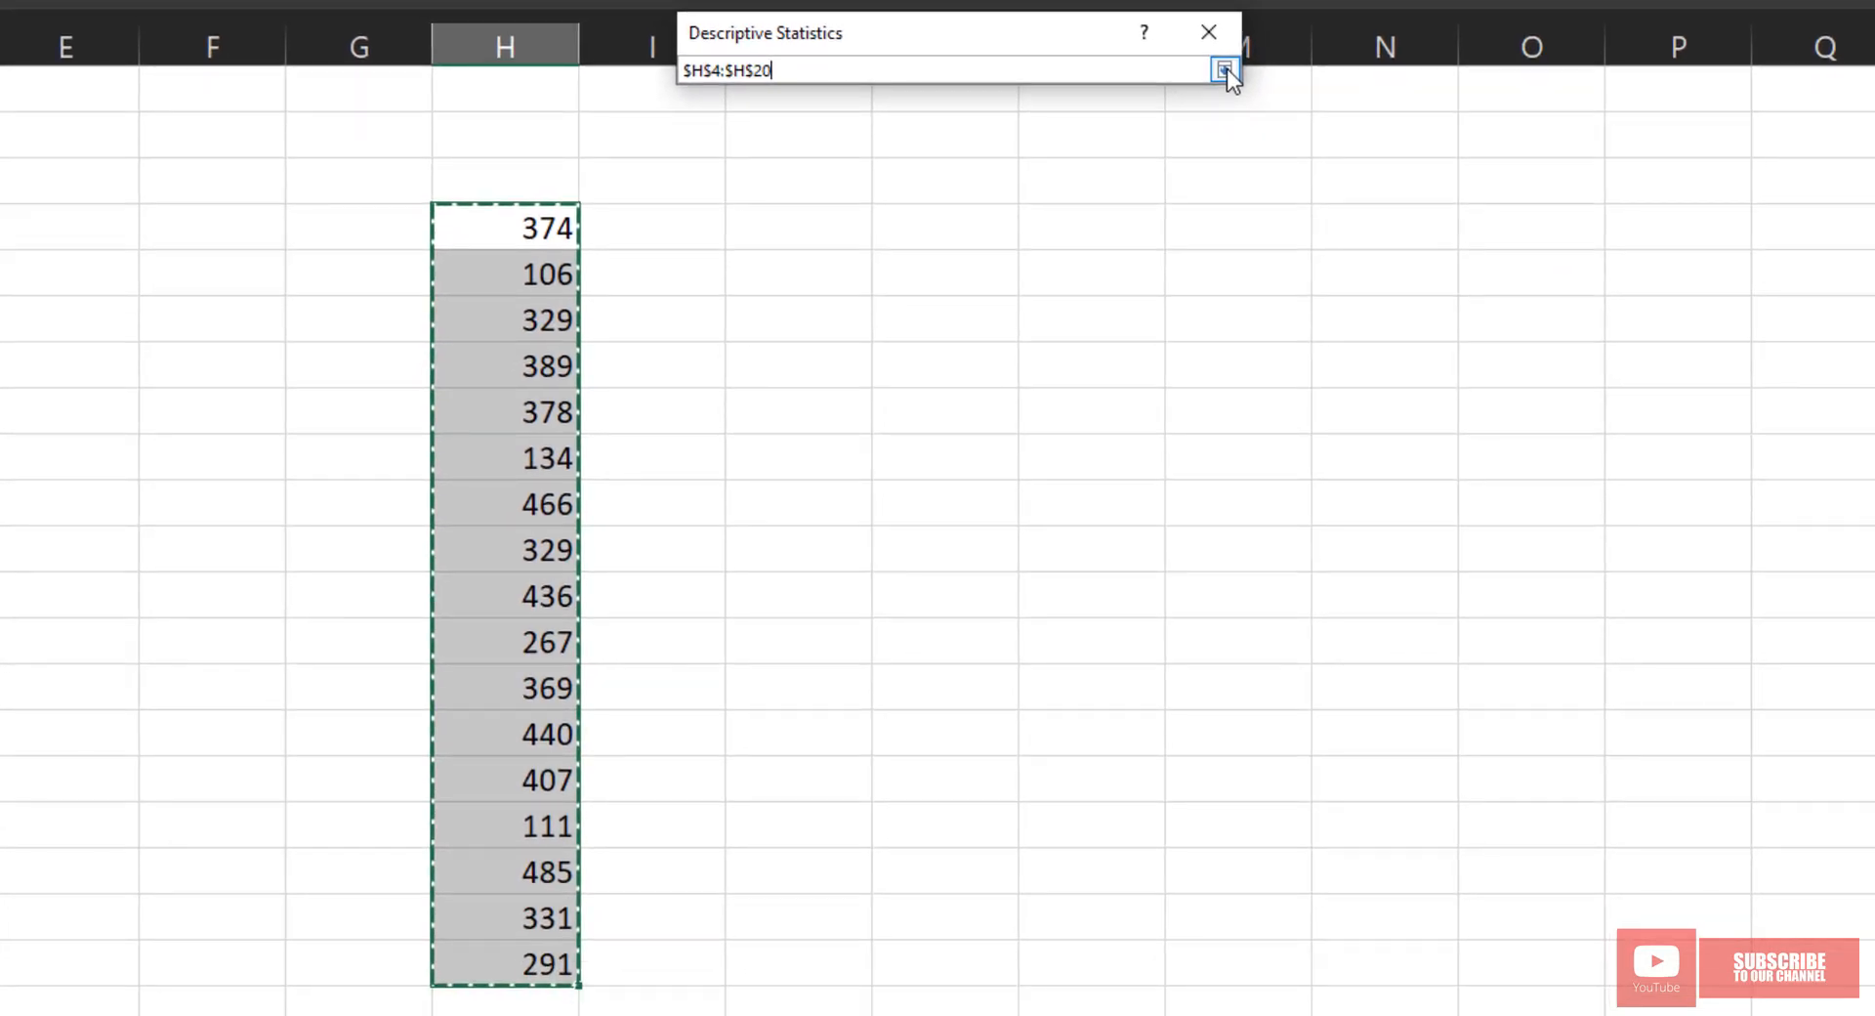
pyautogui.click(1225, 69)
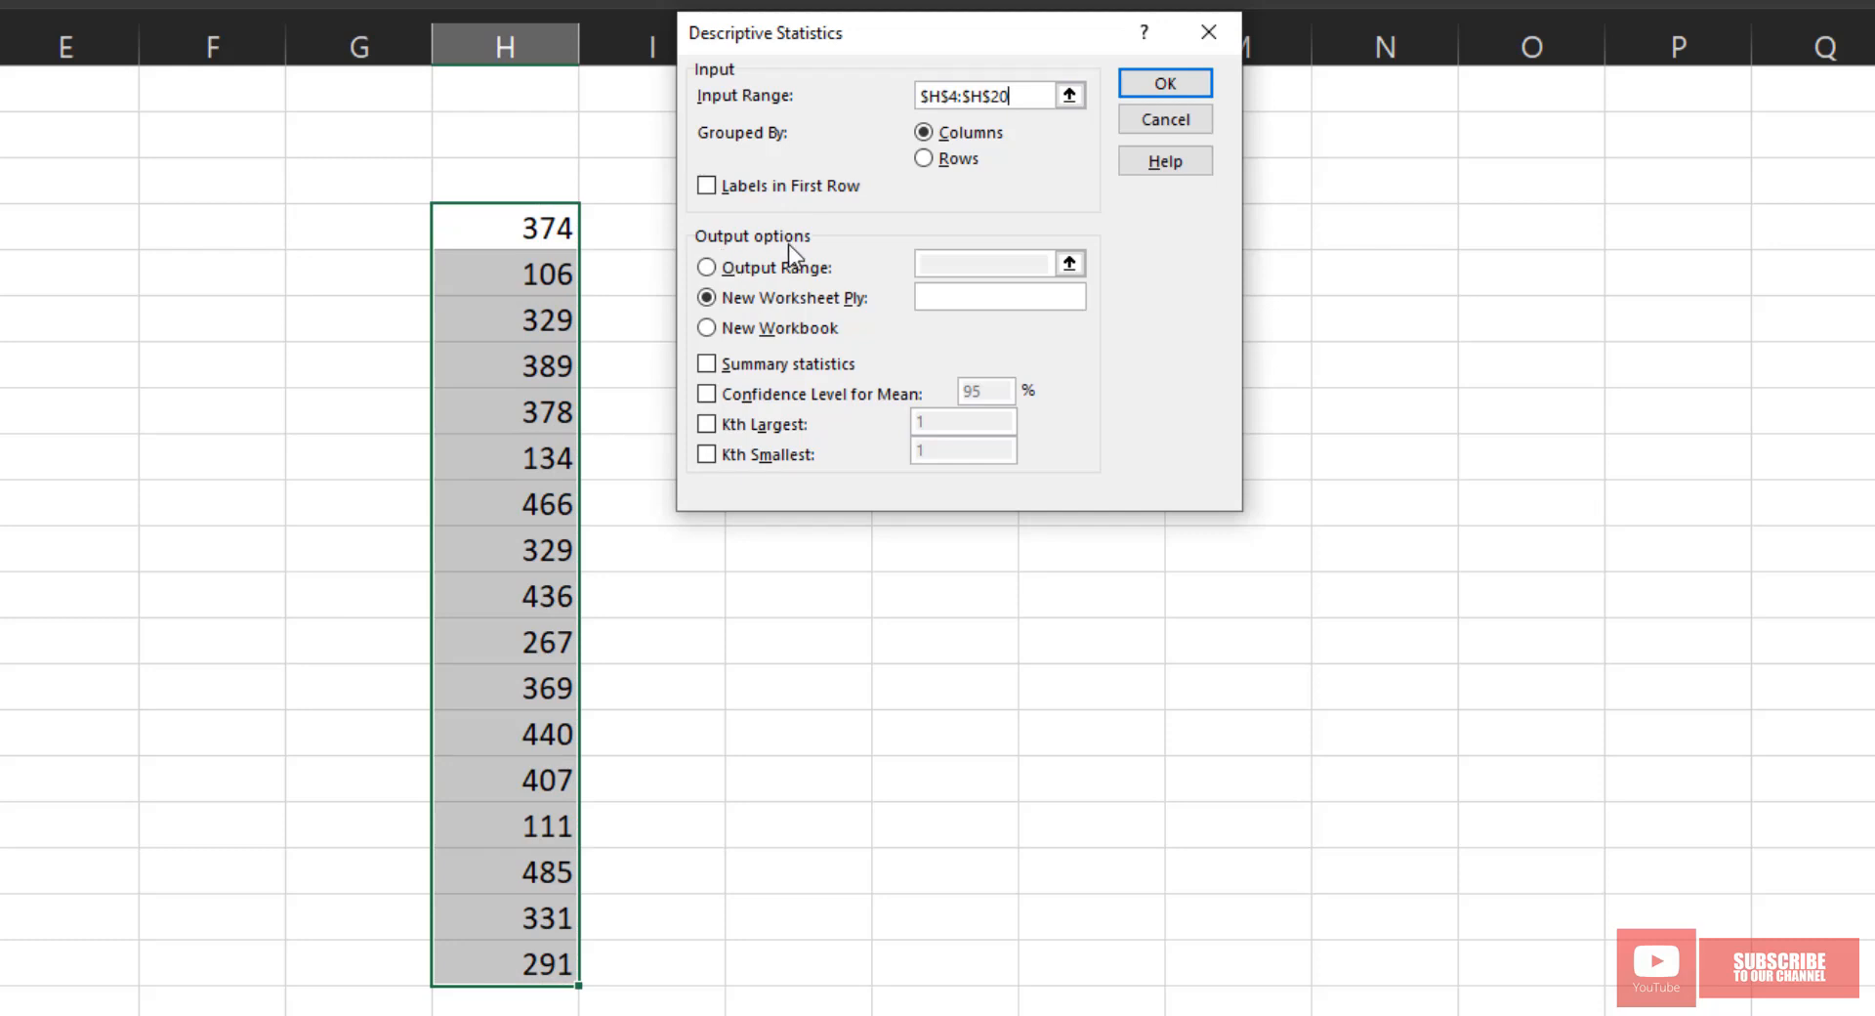
# - Send the output to a range on the current sheet starting at cell $J$4
pyautogui.click(709, 267)
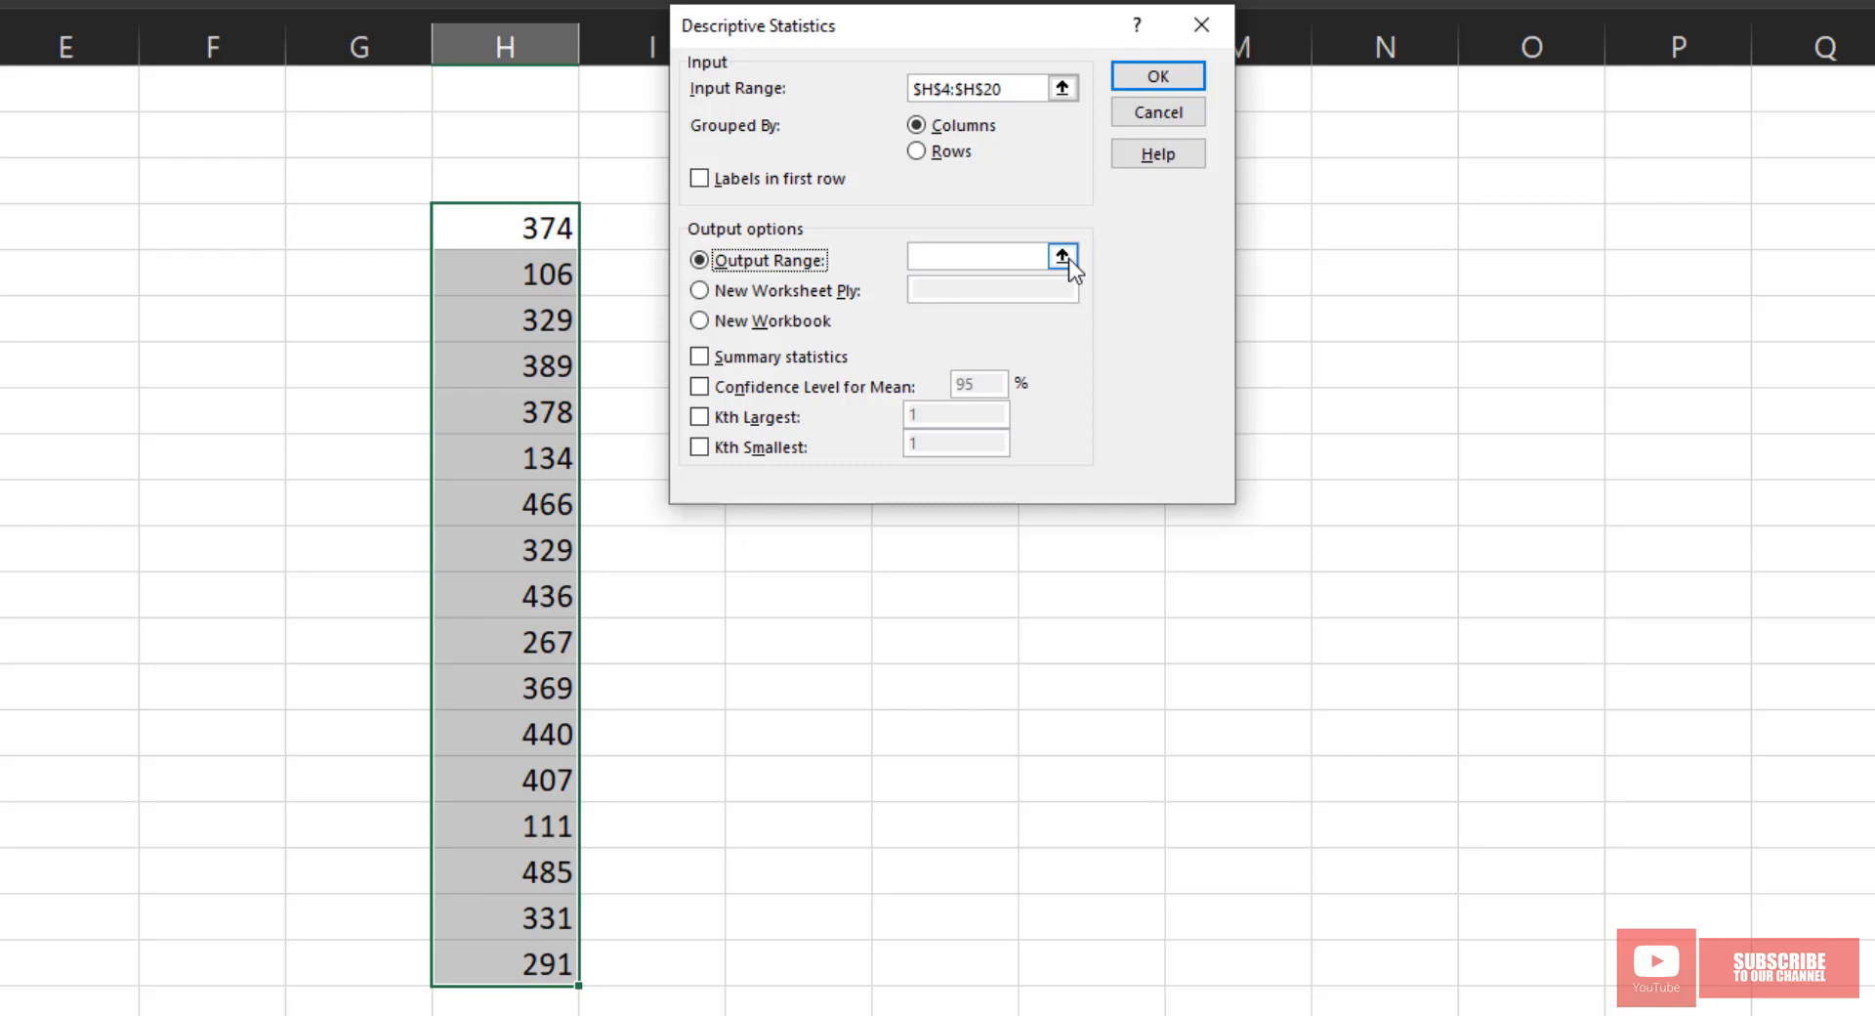
pyautogui.press('Tab')
pyautogui.click(1068, 257)
pyautogui.click(820, 218)
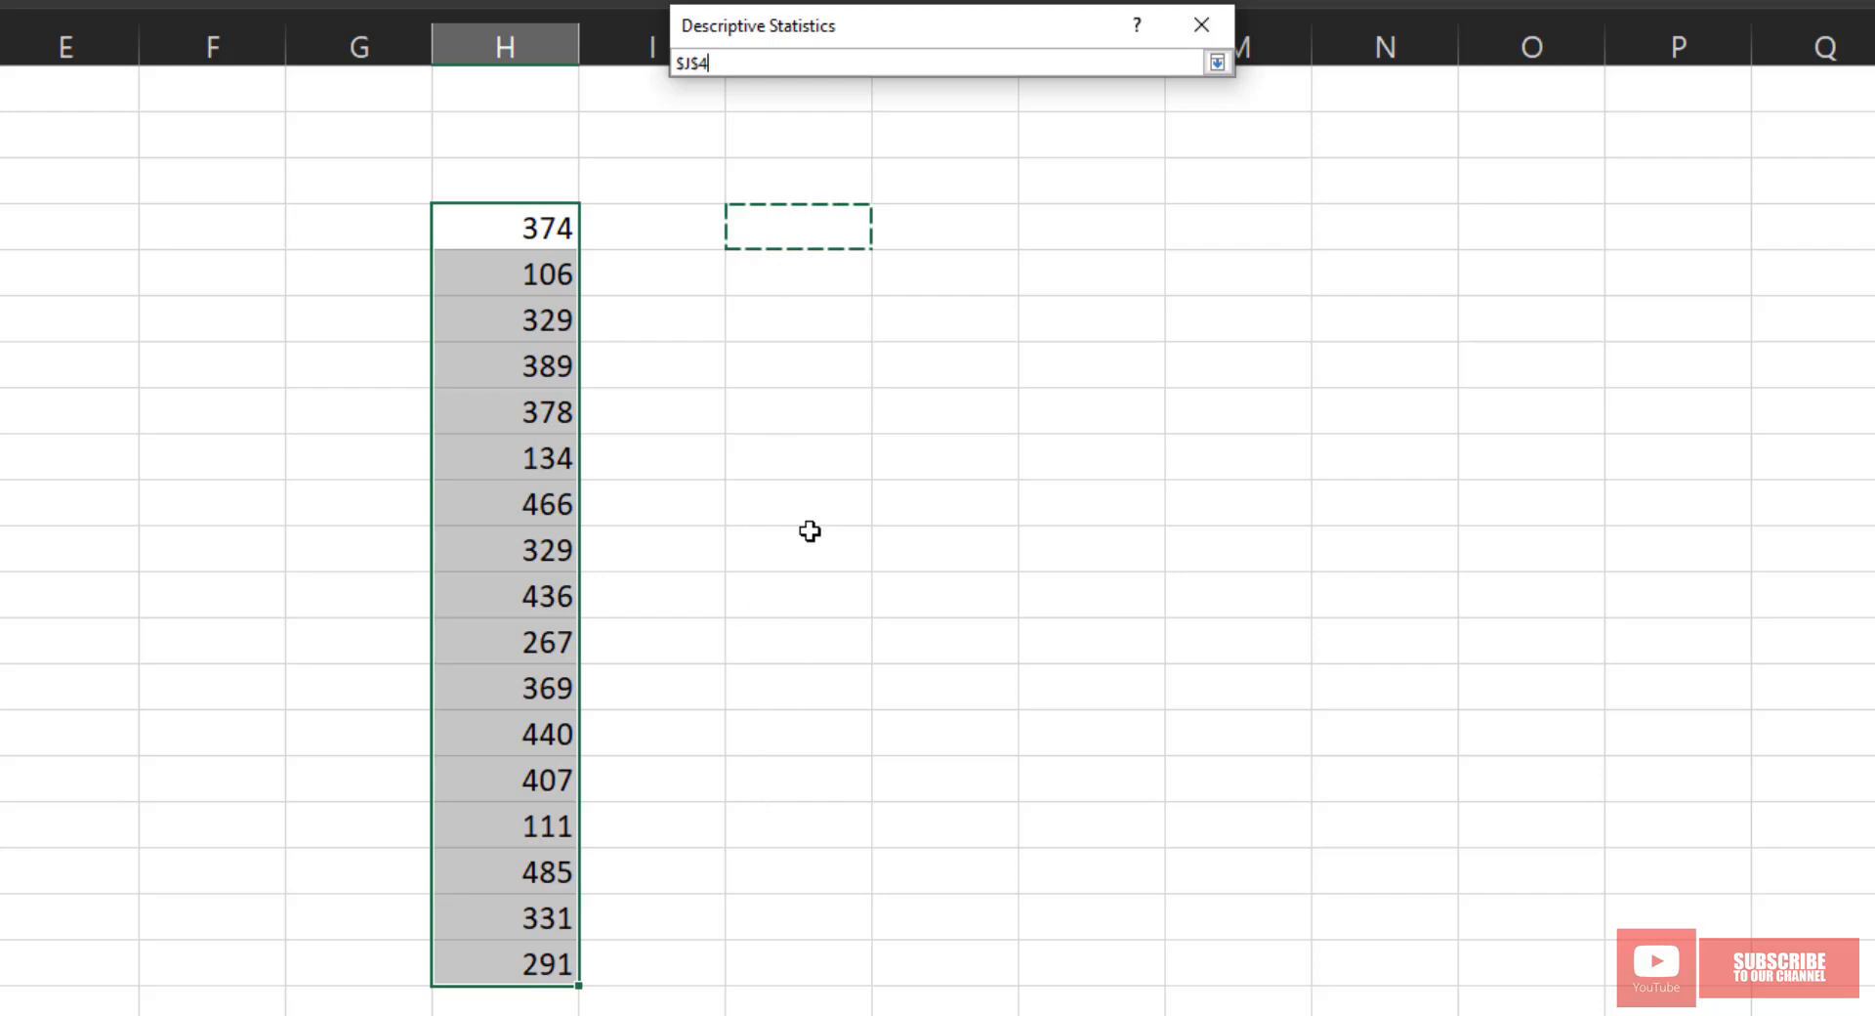
pyautogui.click(1221, 60)
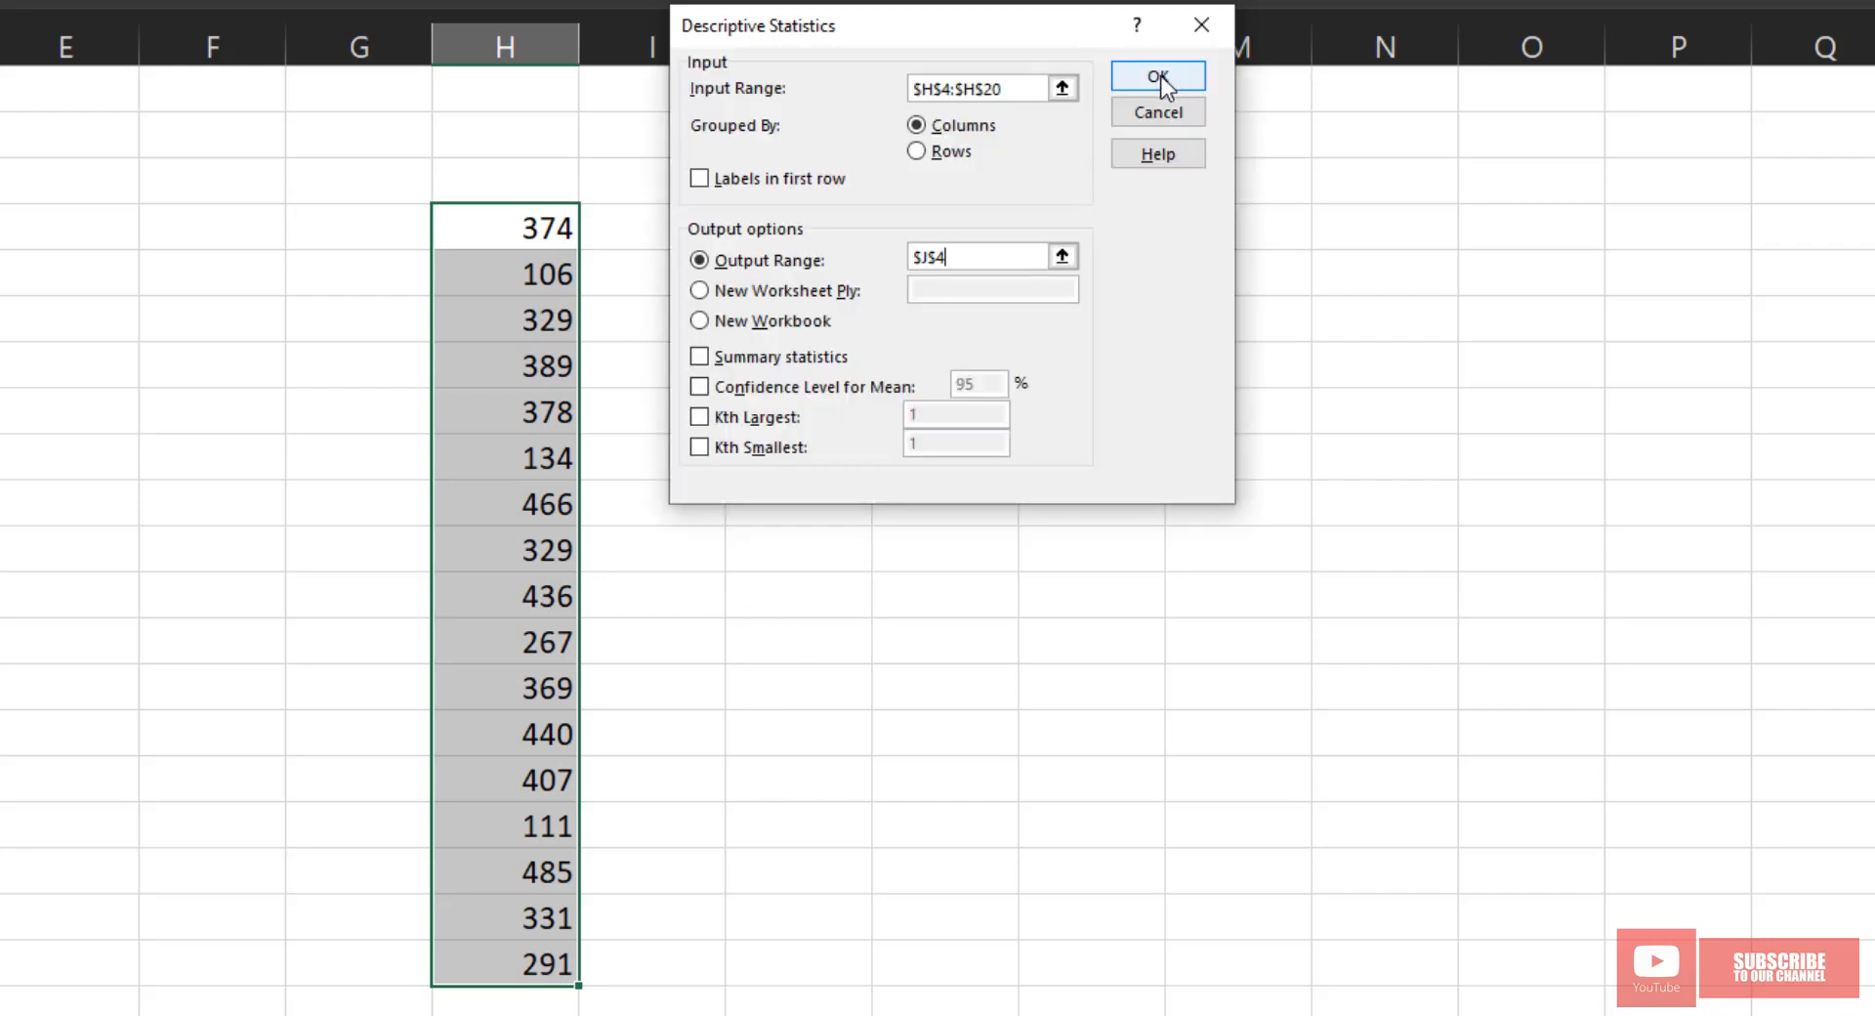
# - Include summary statistics and the 95% confidence level for the mean, and run the analysis
pyautogui.click(729, 362)
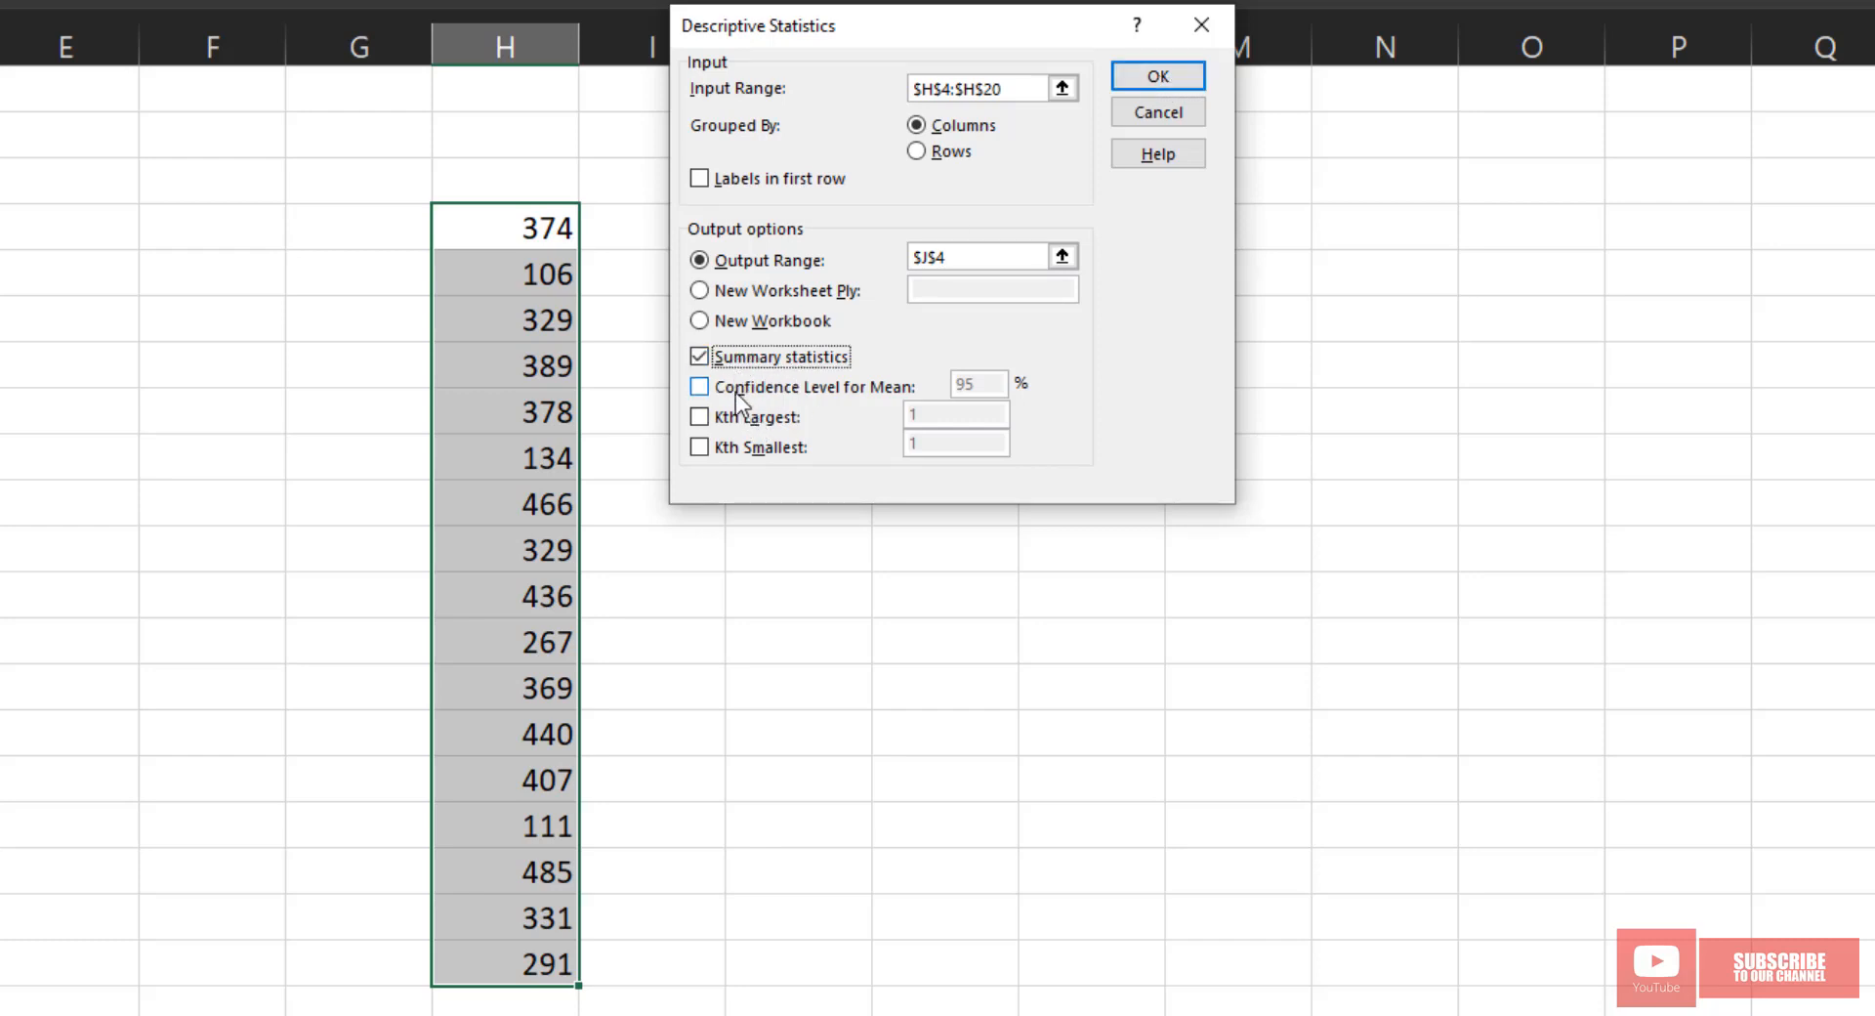
pyautogui.click(735, 392)
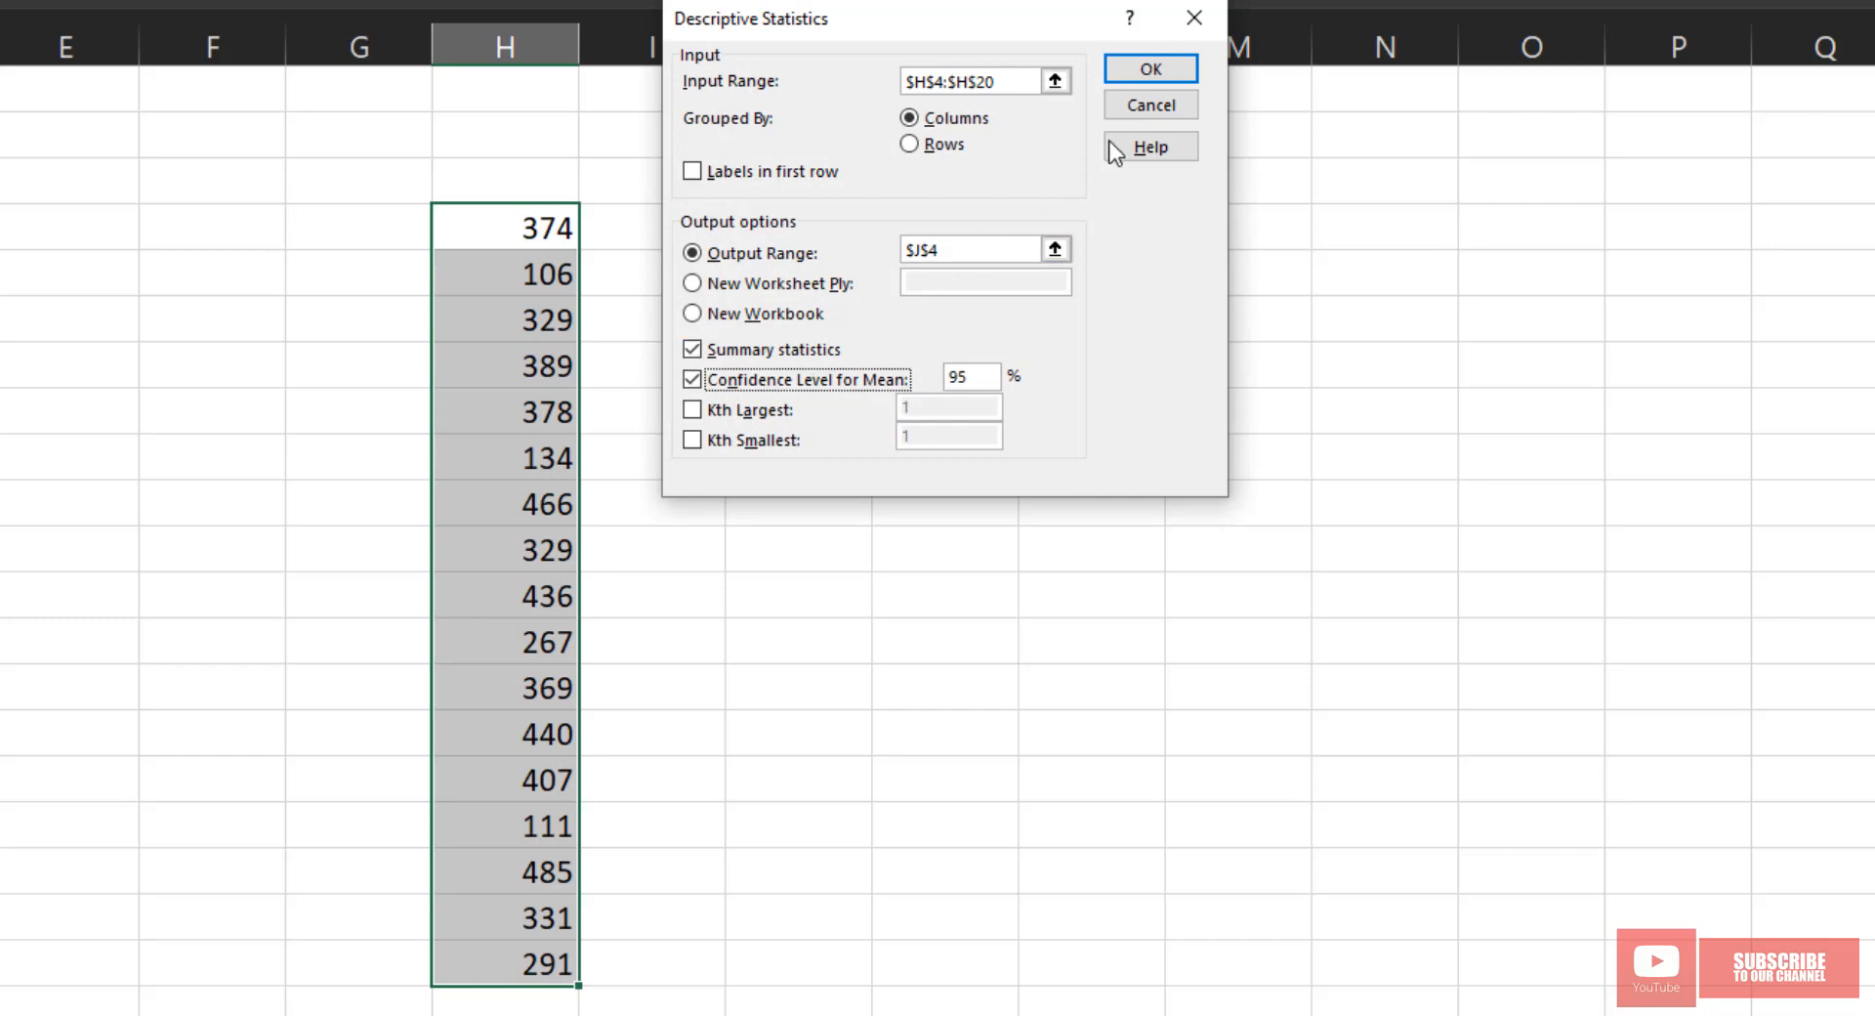
pyautogui.click(1151, 78)
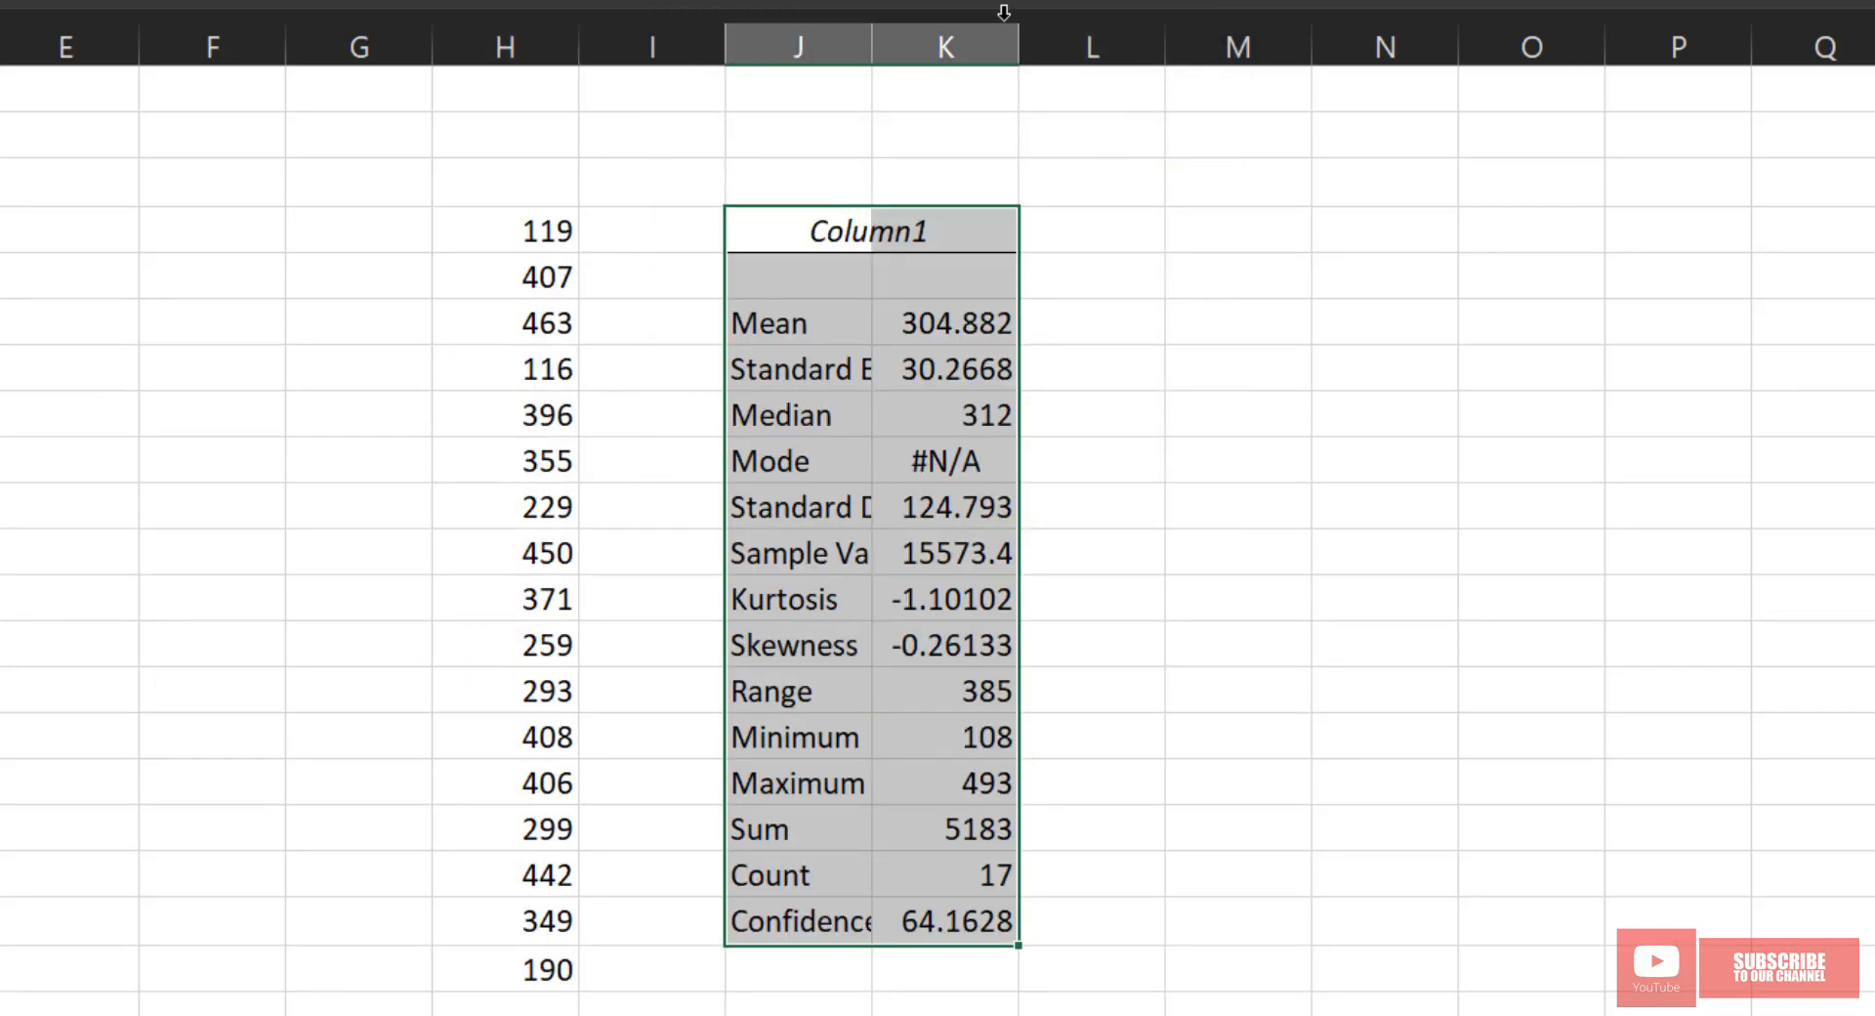
# - Widen columns J and K so the statistics labels and values fit, and deselect the results table
pyautogui.moveTo(872, 49); pyautogui.dragTo(1071, 49)
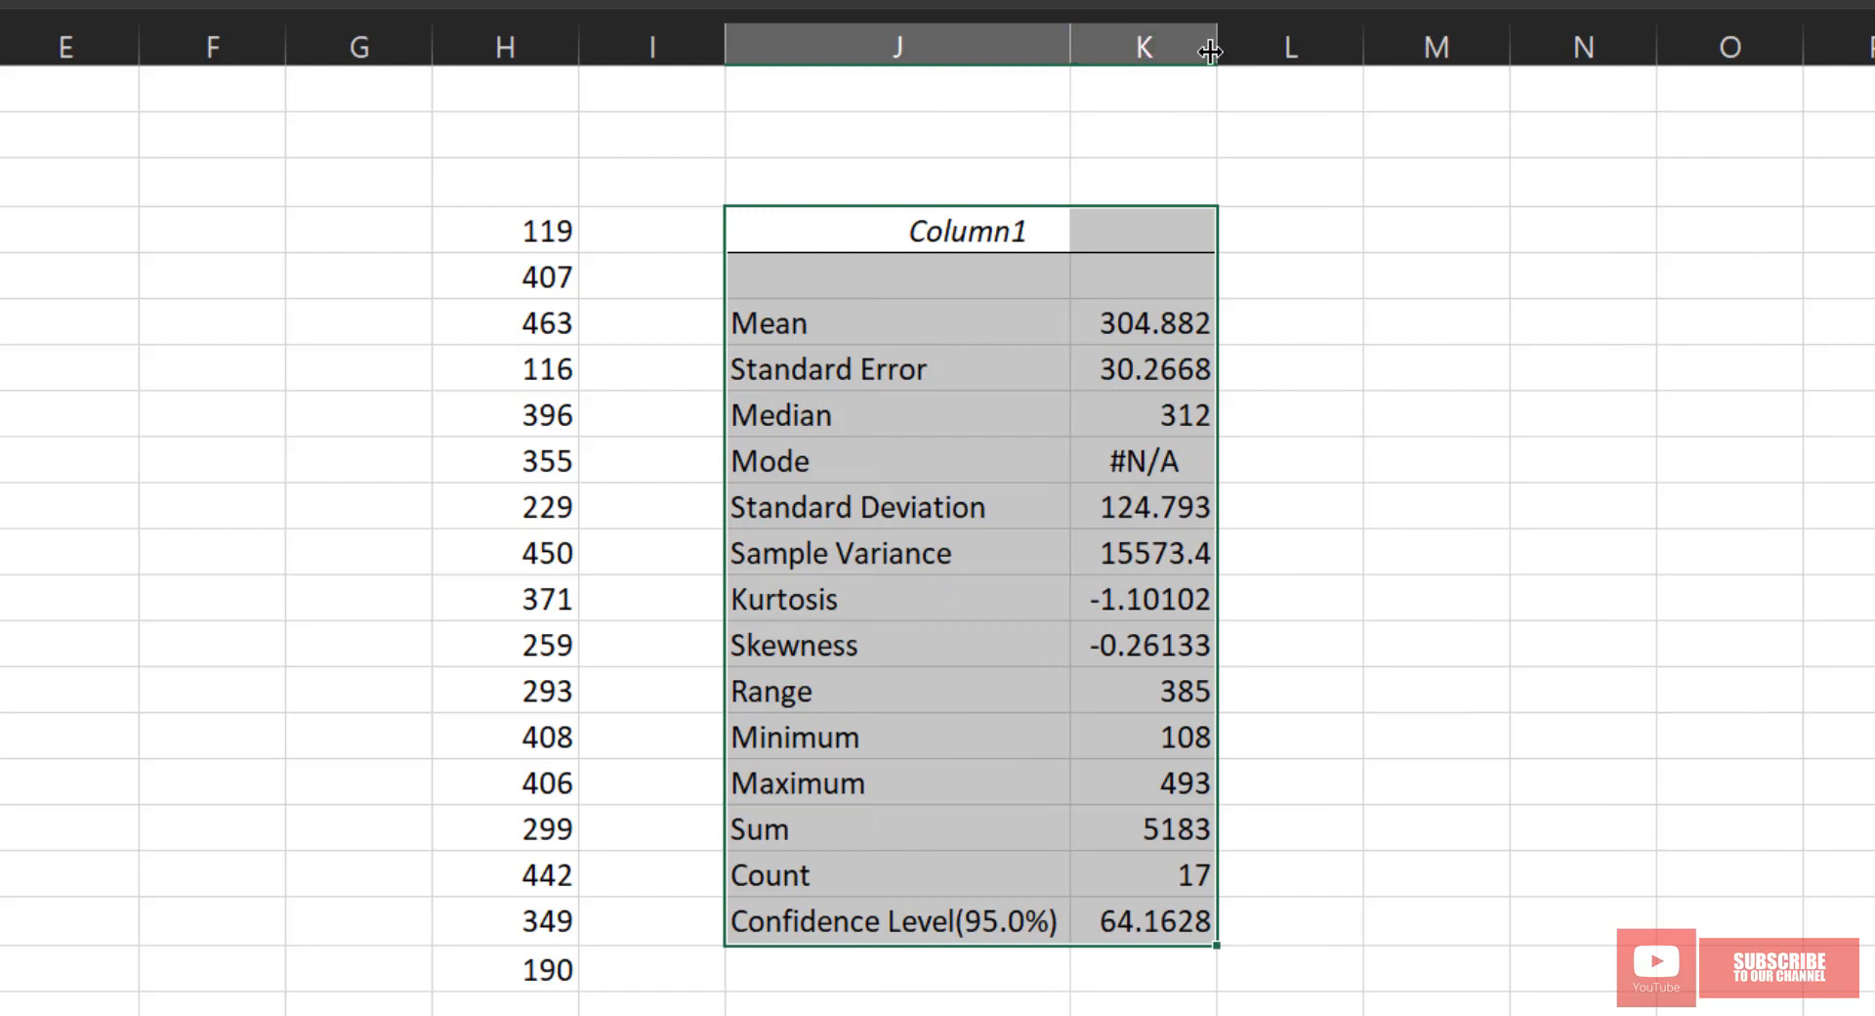
pyautogui.moveTo(1217, 53); pyautogui.dragTo(1264, 58)
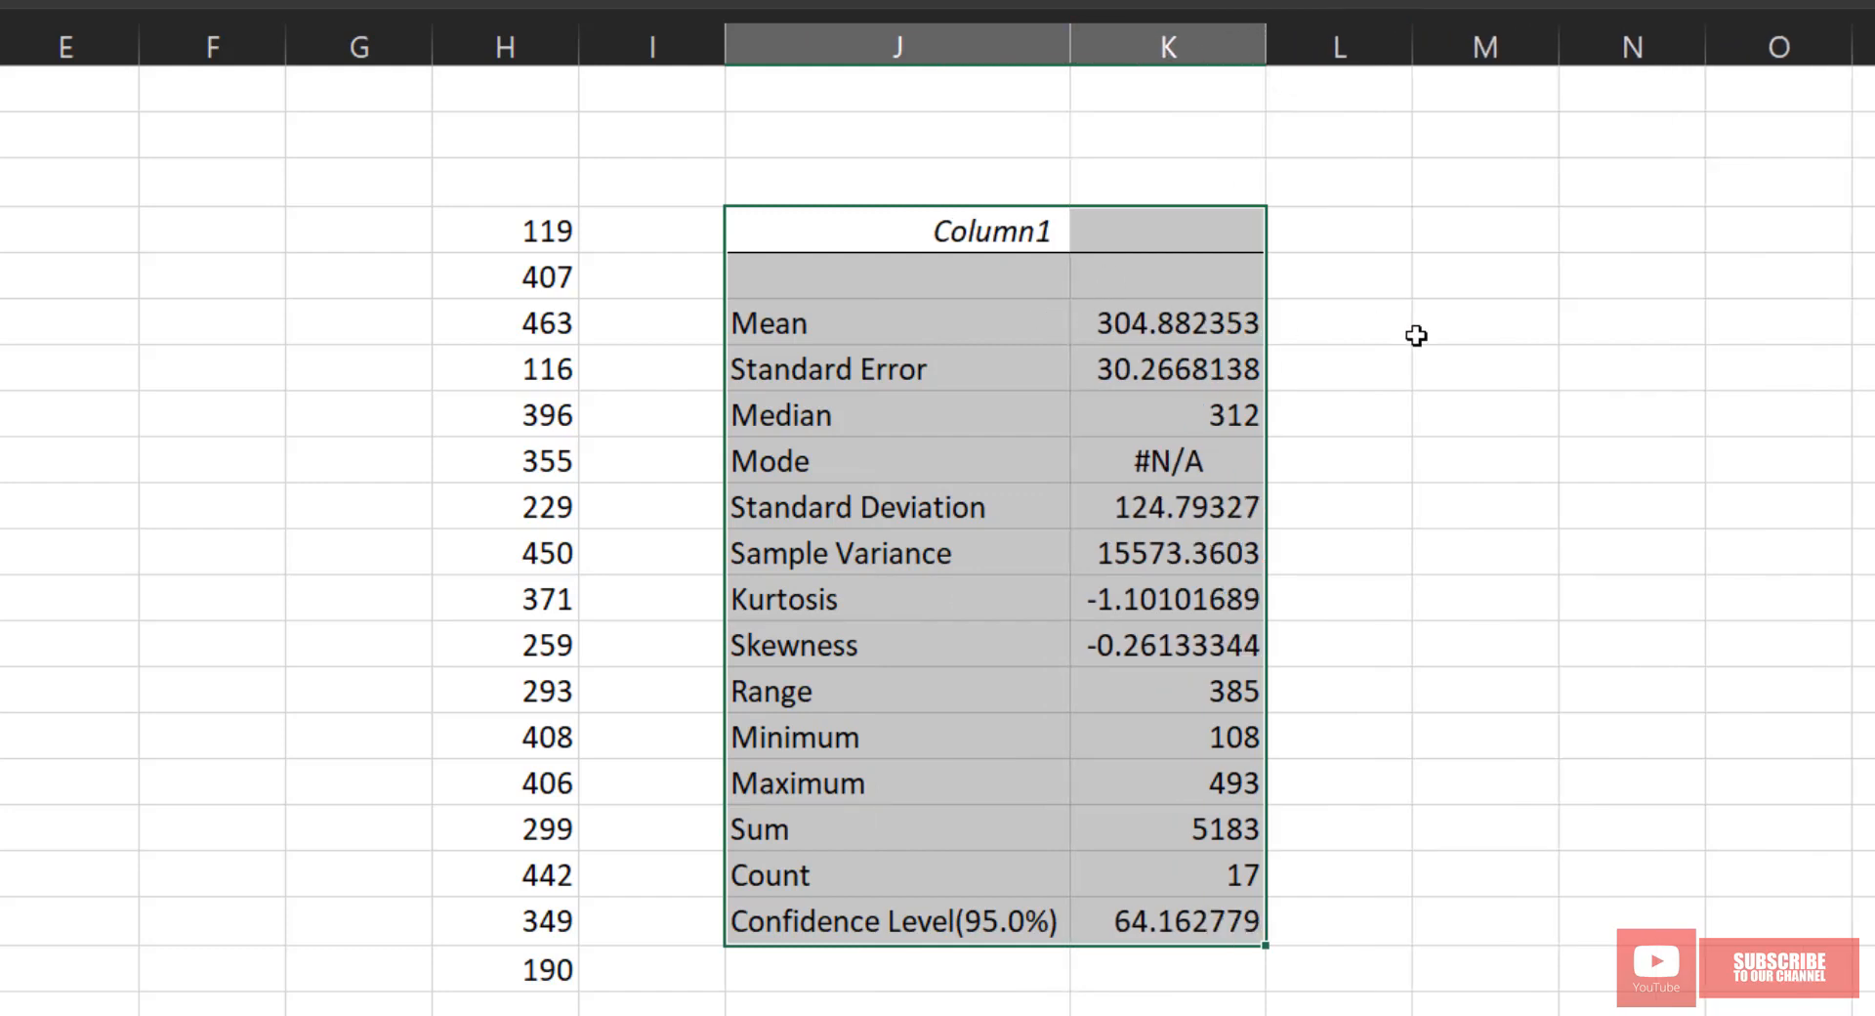
pyautogui.click(1447, 344)
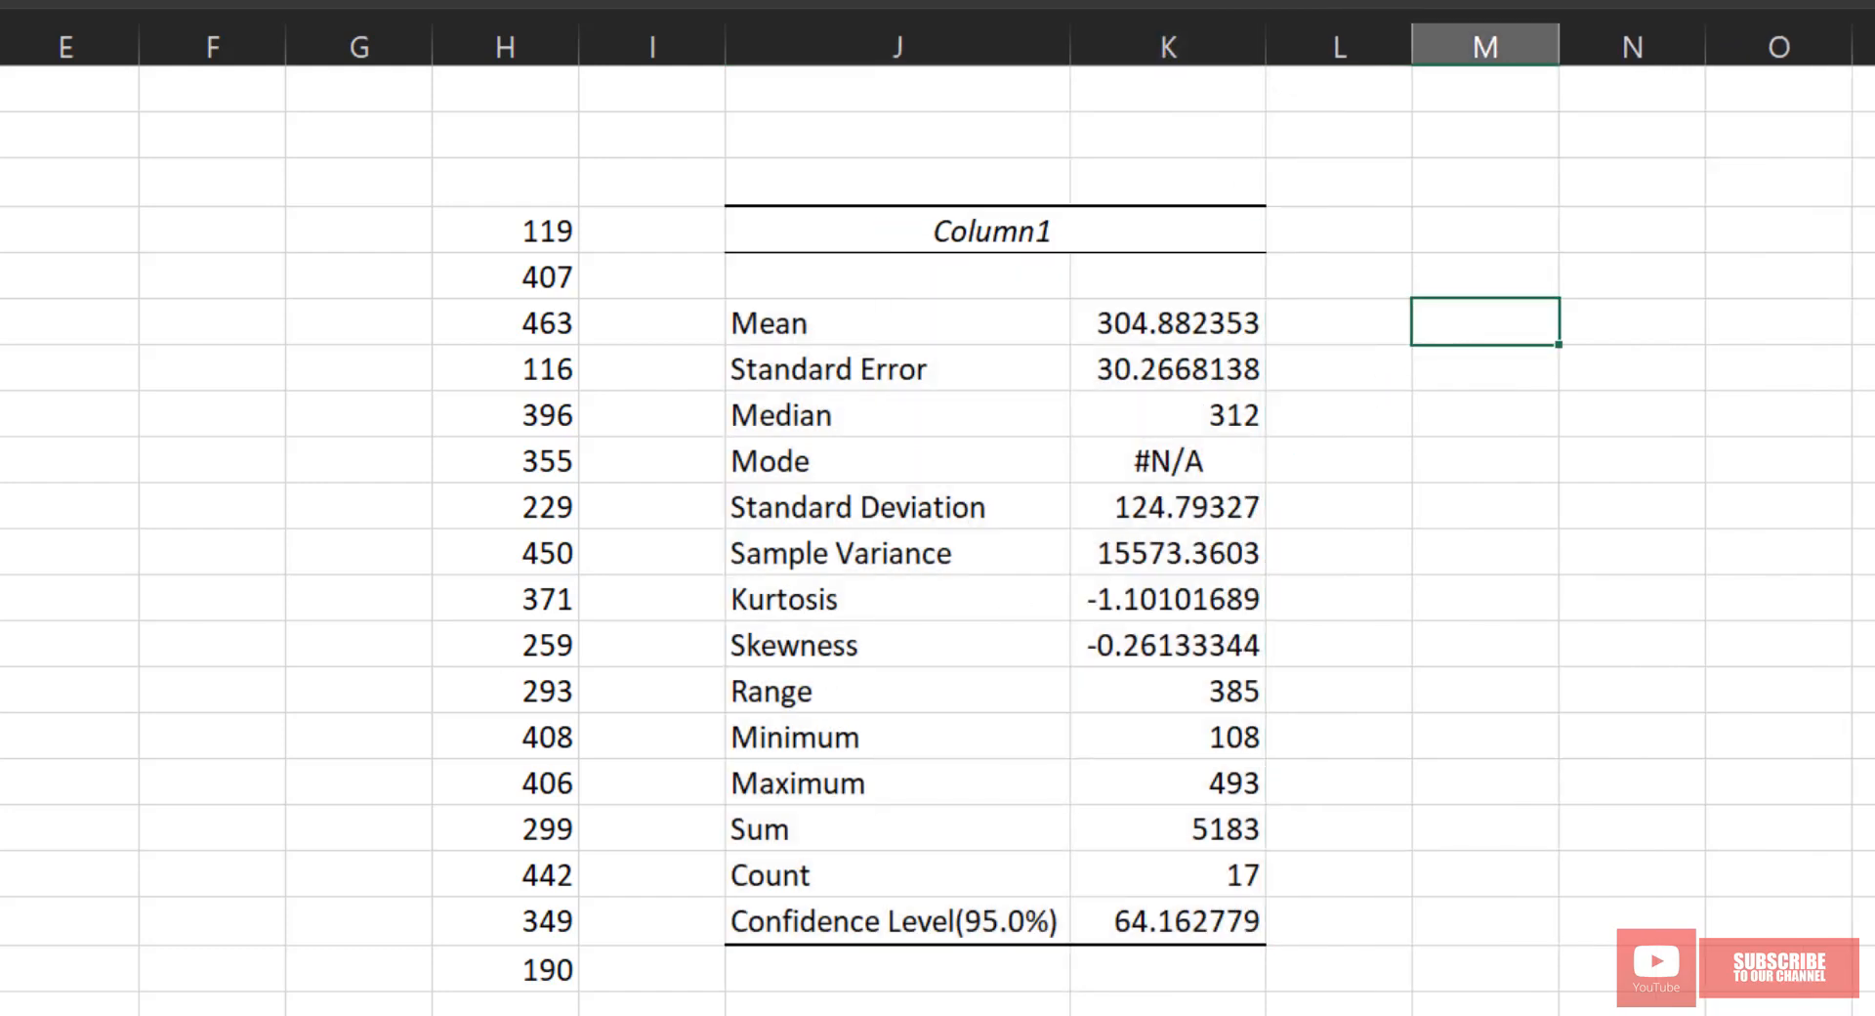